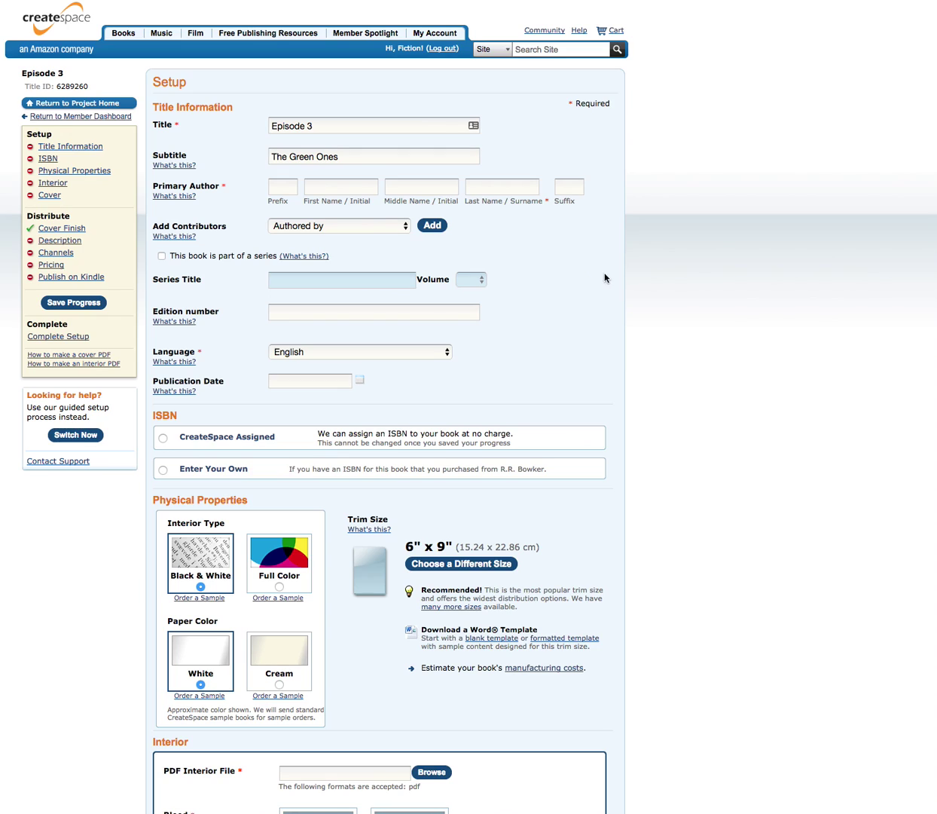
Switch to the Scrivener project The Green Ones and open the compile settings for the selected manuscript documents.
{"action": "key", "text": "ctrl+Up"}
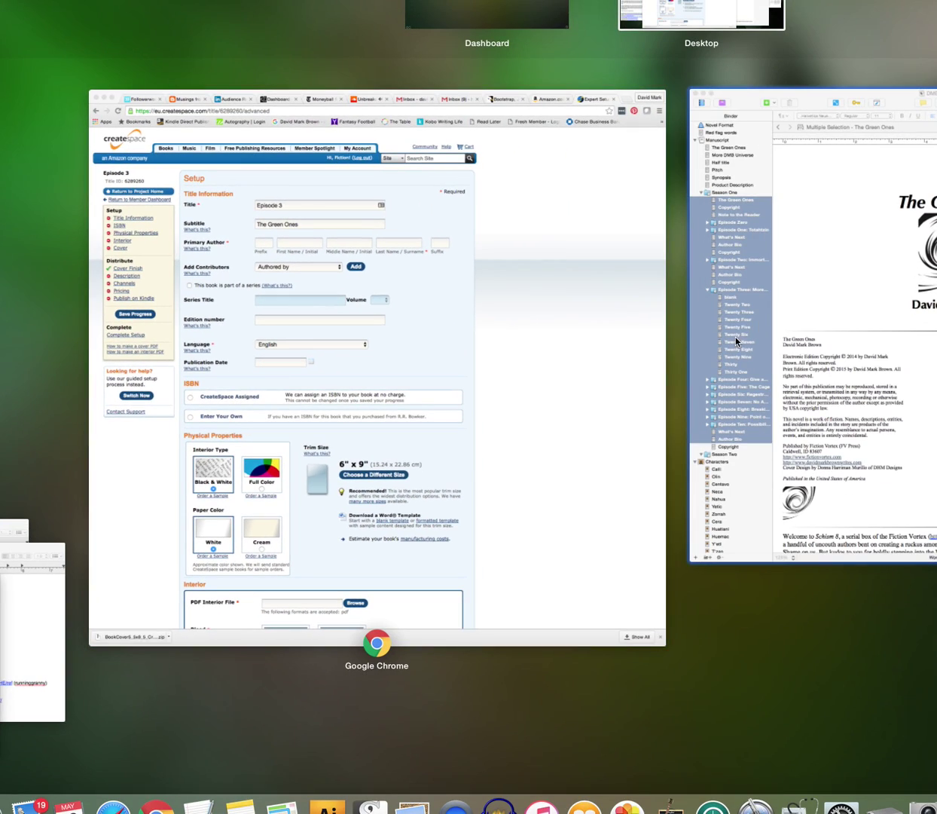
{"action": "left_click", "coordinate": [813, 302]}
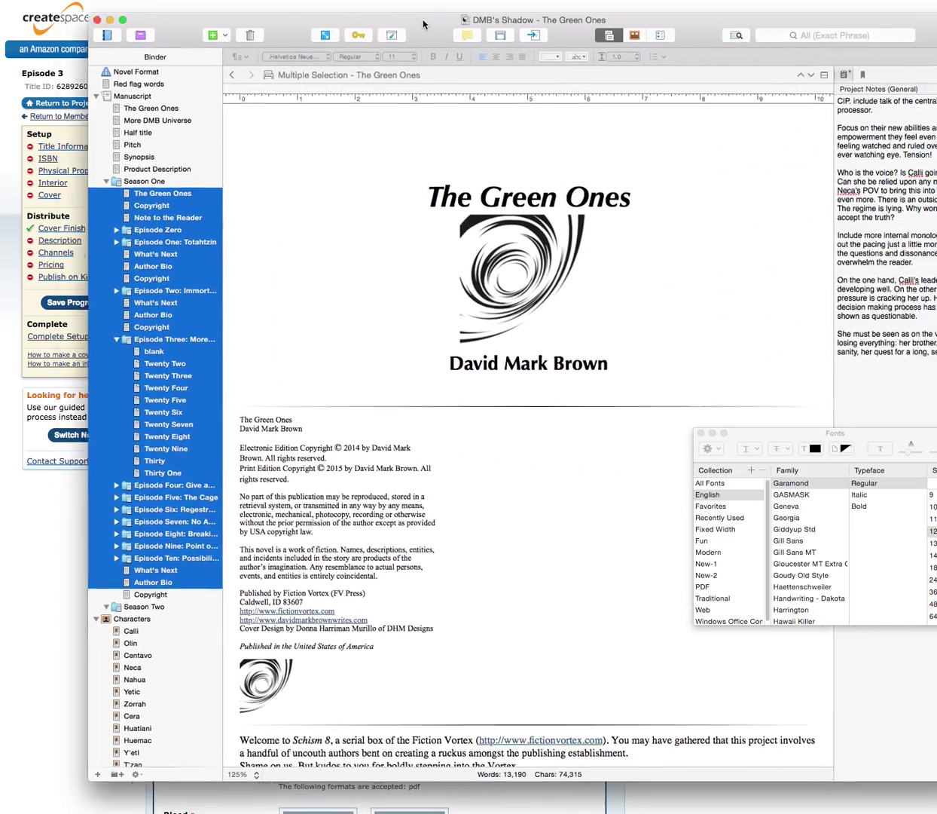
{"action": "left_click_drag", "start_coordinate": [424, 25], "coordinate": [347, 27]}
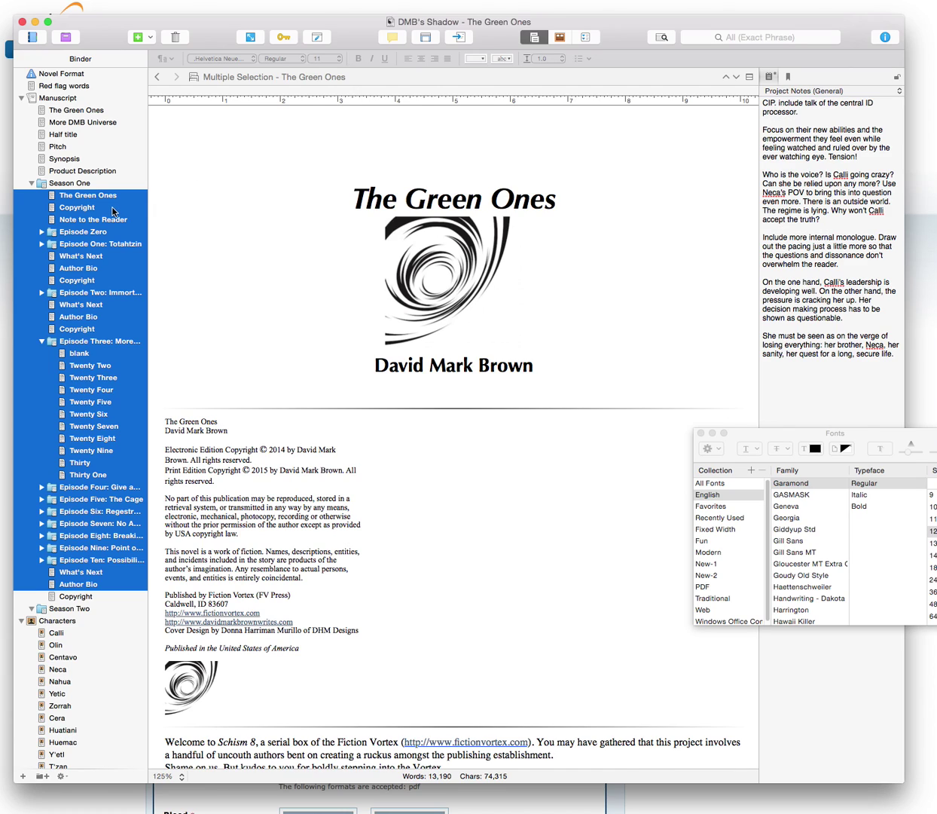
{"action": "scroll", "coordinate": [87, 206], "scroll_direction": "up", "scroll_amount": 1}
{"action": "left_click", "coordinate": [461, 39]}
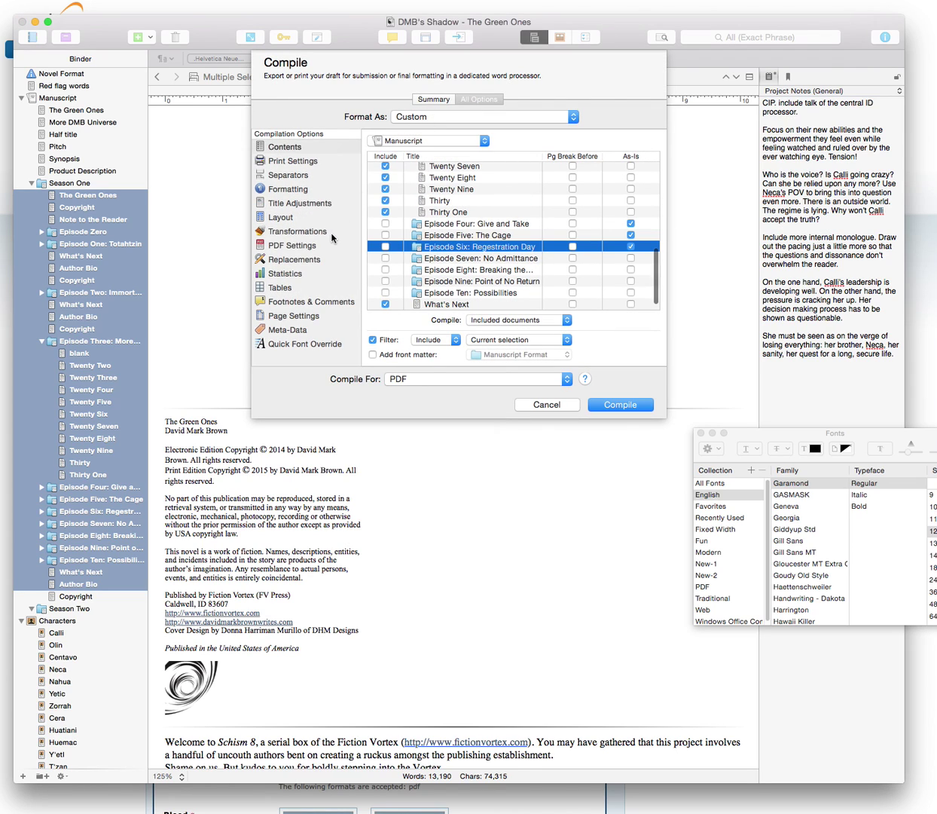
Review which documents are included in the compile contents and examine the section formatting settings.
{"action": "scroll", "coordinate": [427, 250], "scroll_direction": "up", "scroll_amount": 2}
{"action": "scroll", "coordinate": [427, 249], "scroll_direction": "up", "scroll_amount": 10}
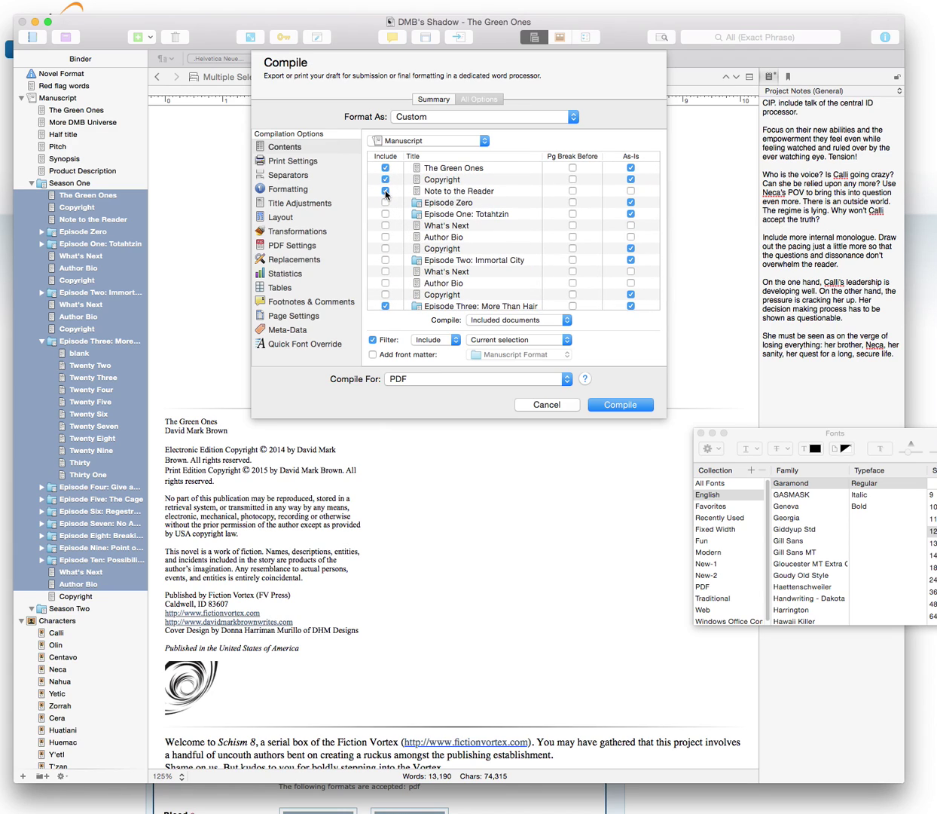
{"action": "scroll", "coordinate": [386, 199], "scroll_direction": "down", "scroll_amount": 5}
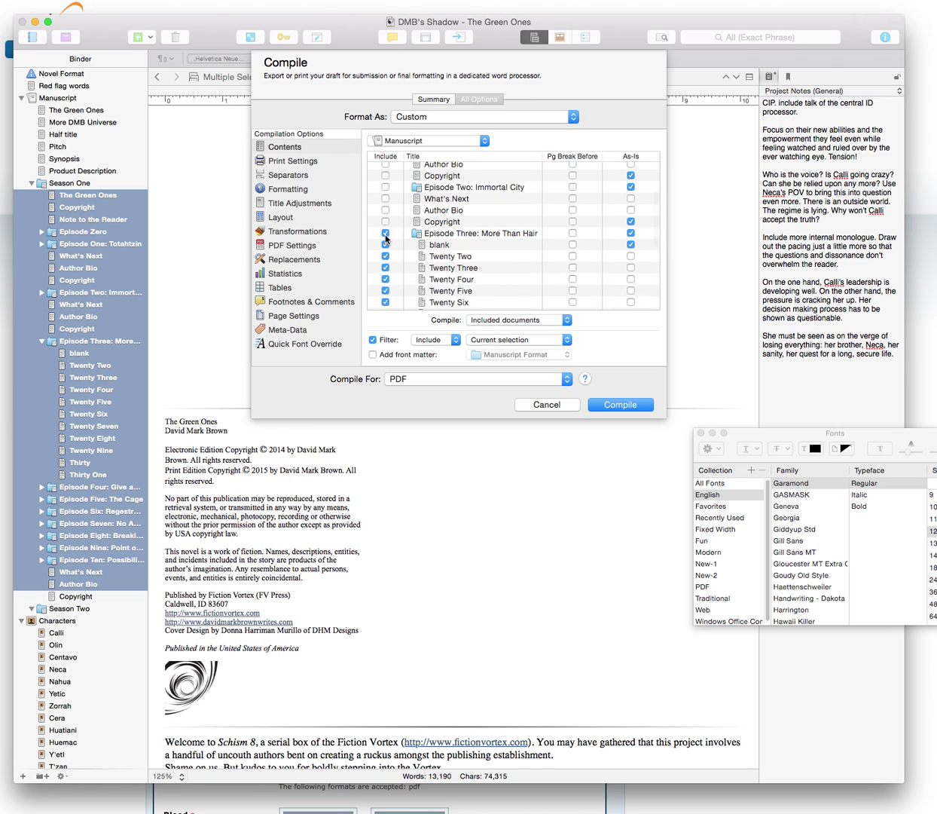
{"action": "scroll", "coordinate": [386, 239], "scroll_direction": "down", "scroll_amount": 1}
{"action": "scroll", "coordinate": [386, 240], "scroll_direction": "down", "scroll_amount": 6}
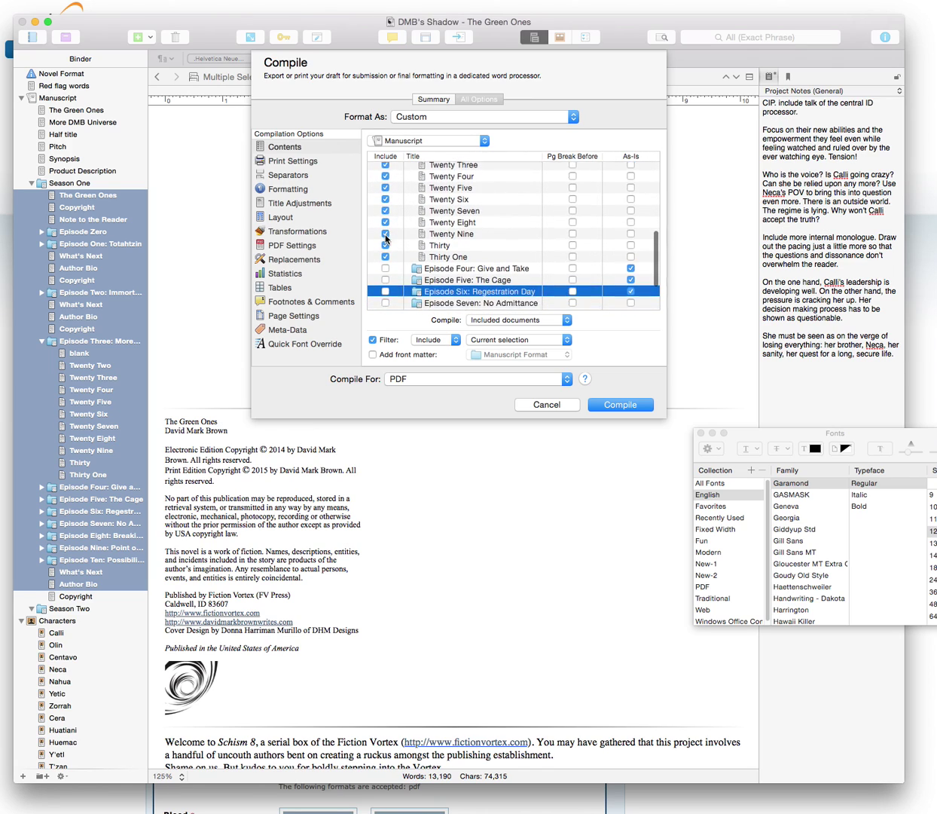
{"action": "scroll", "coordinate": [386, 240], "scroll_direction": "down", "scroll_amount": 2}
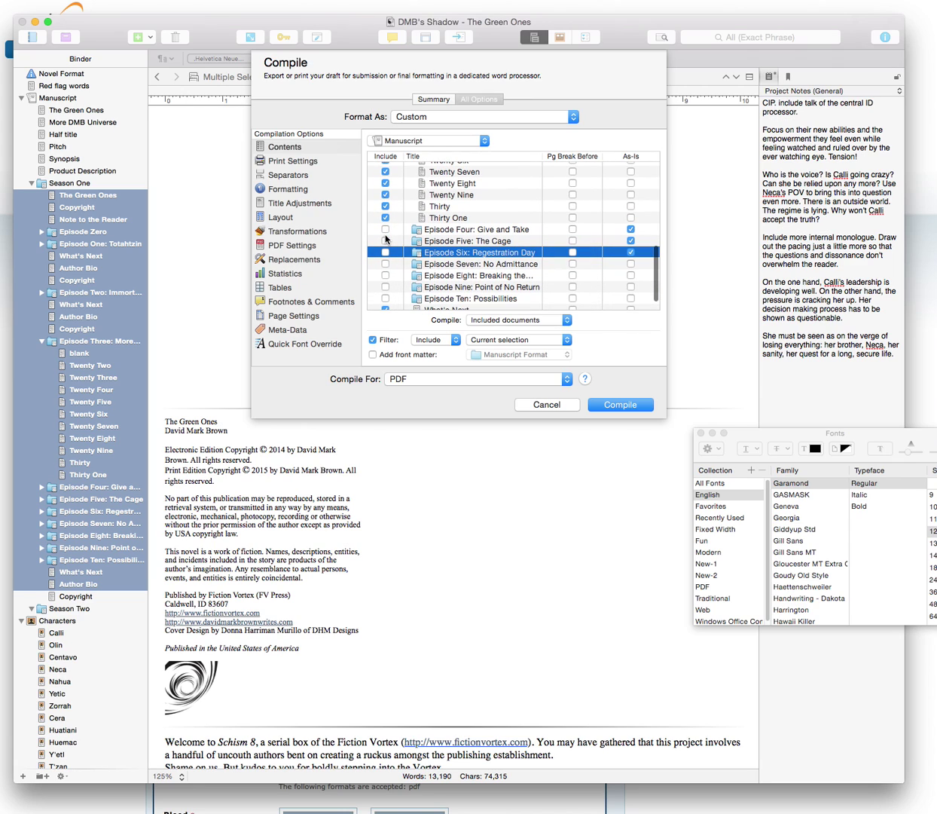
{"action": "scroll", "coordinate": [386, 241], "scroll_direction": "down", "scroll_amount": 2}
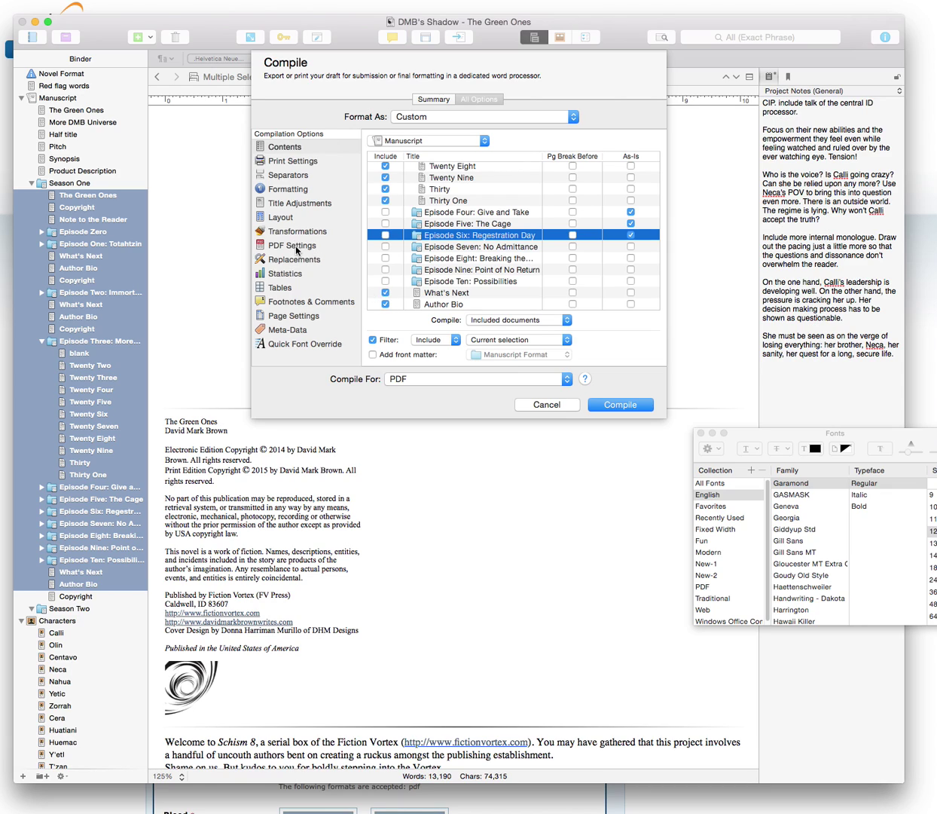
{"action": "left_click", "coordinate": [290, 191]}
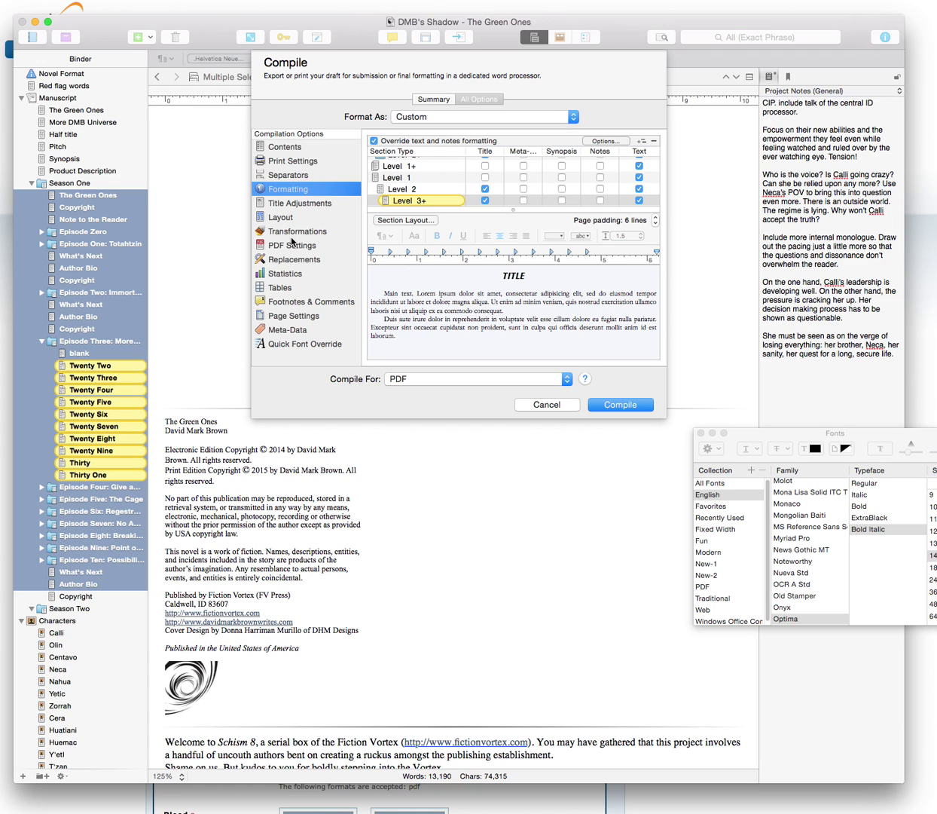
Change the episode number in the verso page header to 3 and set the metadata title to "The Green Ones, Ep3".
{"action": "left_click", "coordinate": [295, 316]}
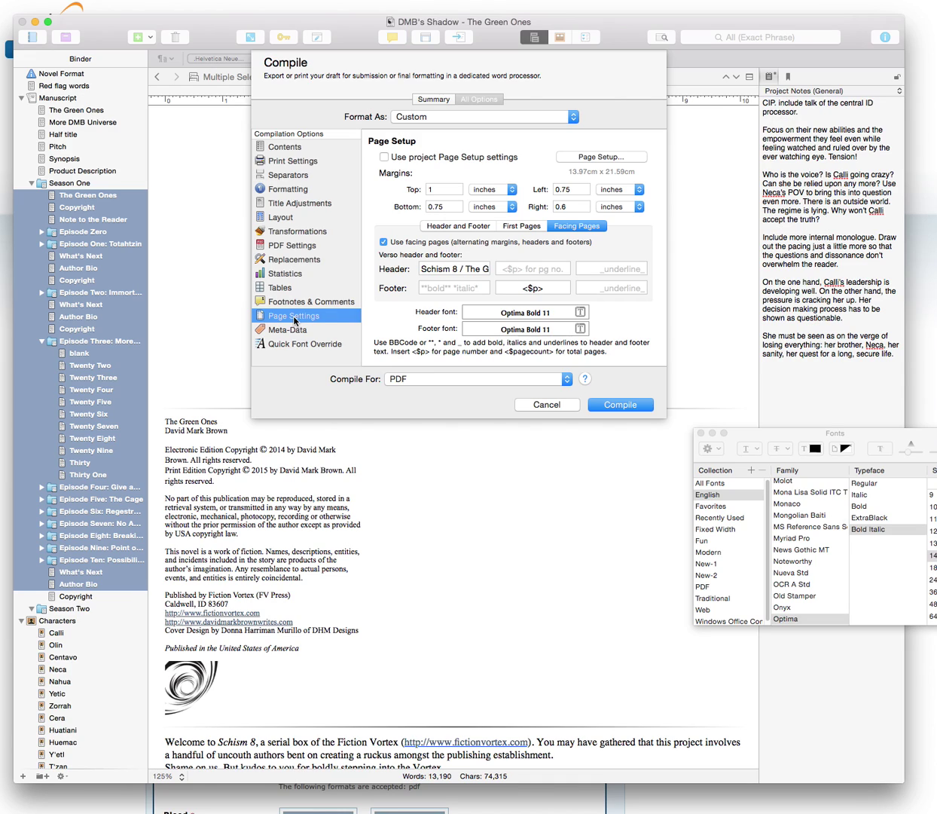
{"action": "left_click", "coordinate": [472, 270]}
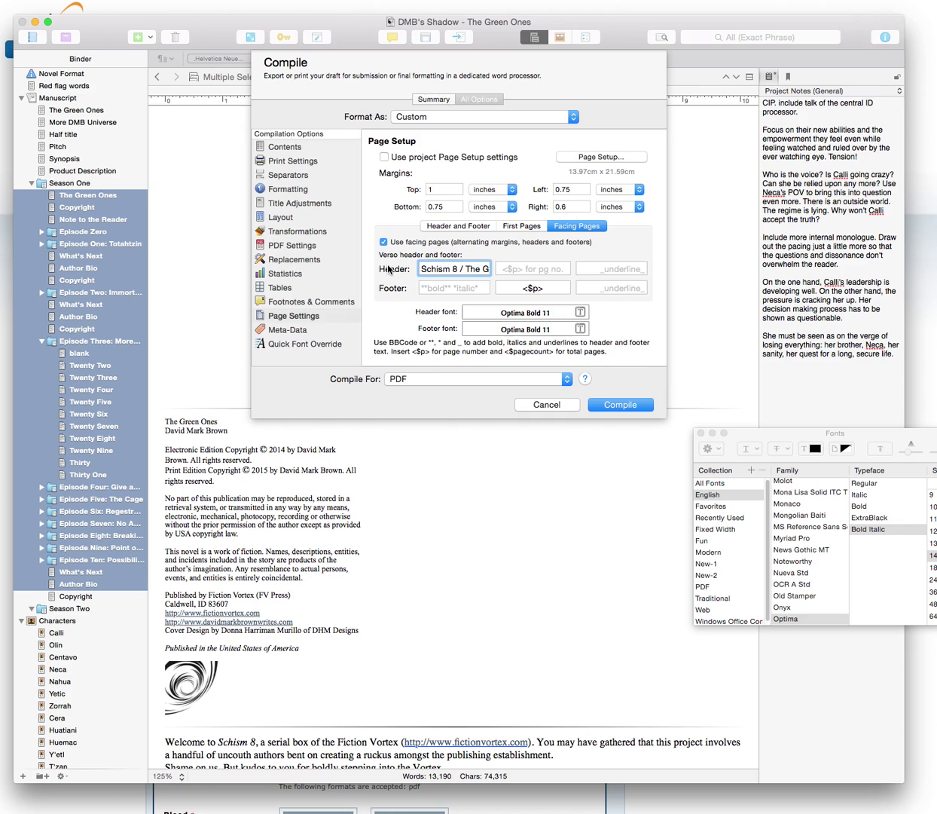
{"action": "key", "text": "Right"}
{"action": "key", "text": "Right"}
{"action": "key", "text": "Right"}
{"action": "key", "text": "Right"}
{"action": "key", "text": "Right"}
{"action": "key", "text": "Right"}
{"action": "key", "text": "Right"}
{"action": "key", "text": "Right"}
{"action": "key", "text": "Right"}
{"action": "key", "text": "Right"}
{"action": "key", "text": "Right"}
{"action": "key", "text": "Right"}
{"action": "key", "text": "Right"}
{"action": "key", "text": "Right"}
{"action": "key", "text": "Right"}
{"action": "key", "text": "BackSpace"}
{"action": "type", "text": "3"}
{"action": "left_click", "coordinate": [303, 333]}
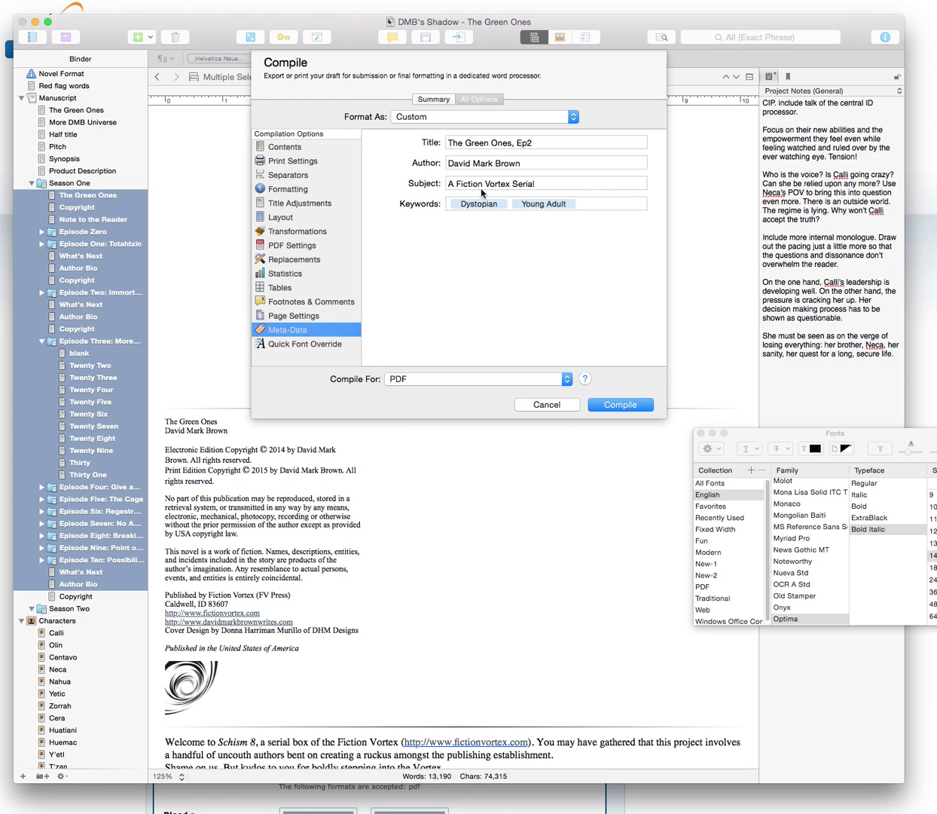
{"action": "left_click", "coordinate": [534, 143]}
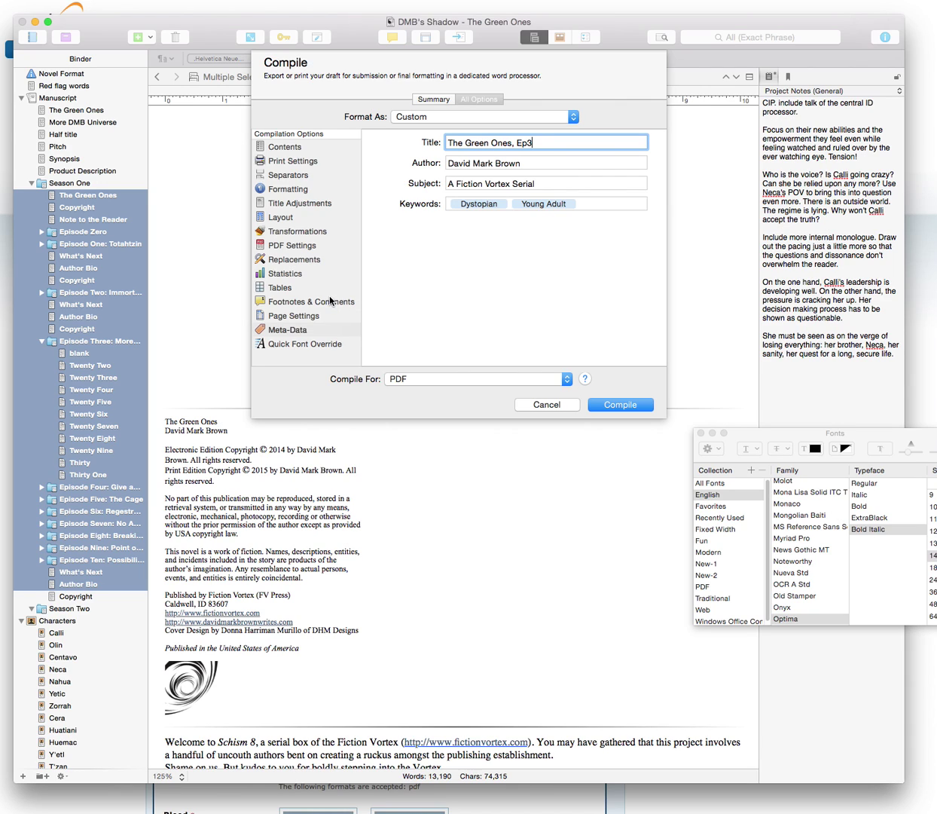
Compile the manuscript to PDF and export it as Schism8-GreenOnes-Ep3-CS into the Green Ones KDP folder.
{"action": "left_click", "coordinate": [620, 406]}
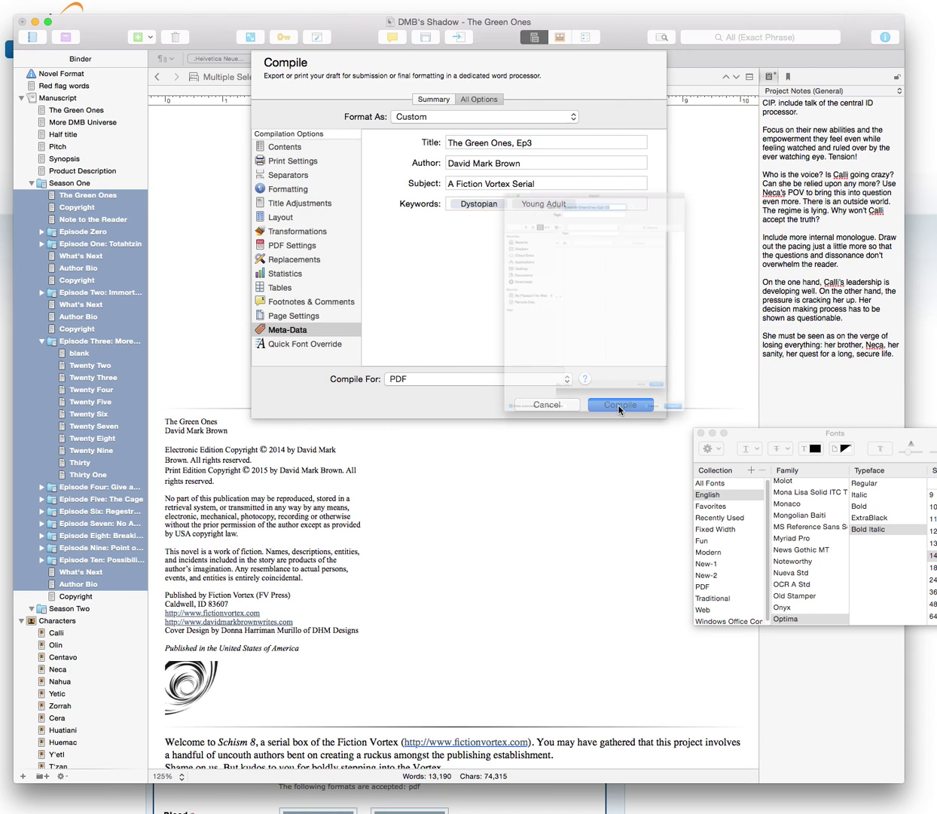
{"action": "left_click", "coordinate": [619, 62]}
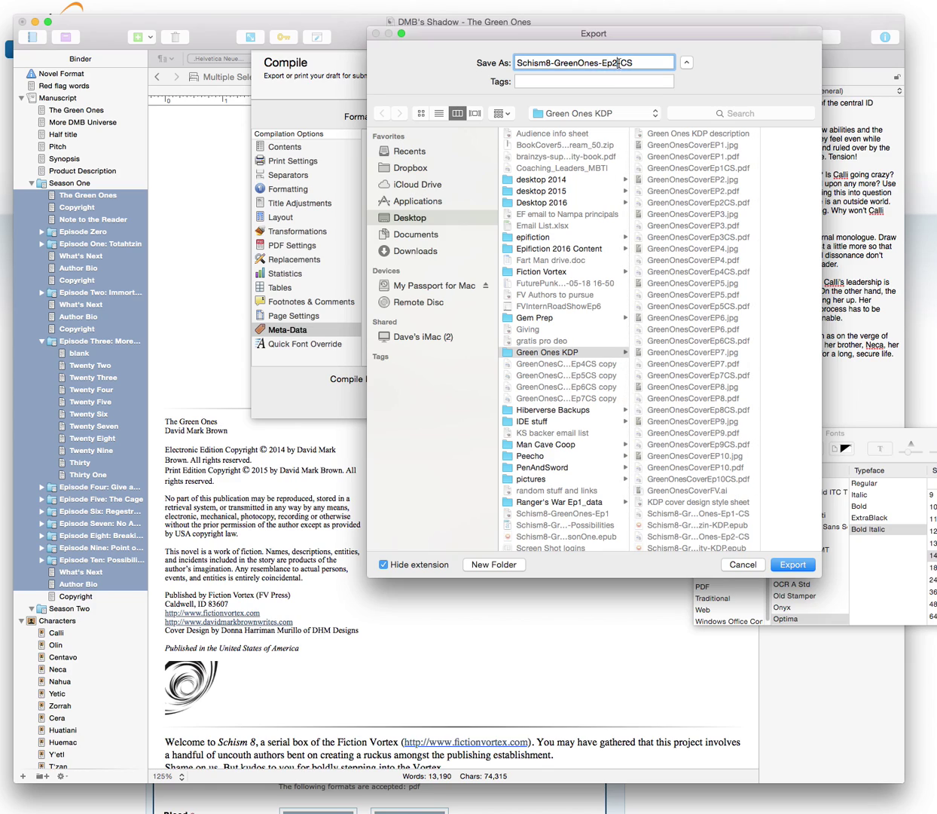
{"action": "type", "text": "-"}
{"action": "key", "text": "BackSpace"}
{"action": "type", "text": "3"}
{"action": "left_click", "coordinate": [791, 567]}
{"action": "left_click", "coordinate": [787, 564]}
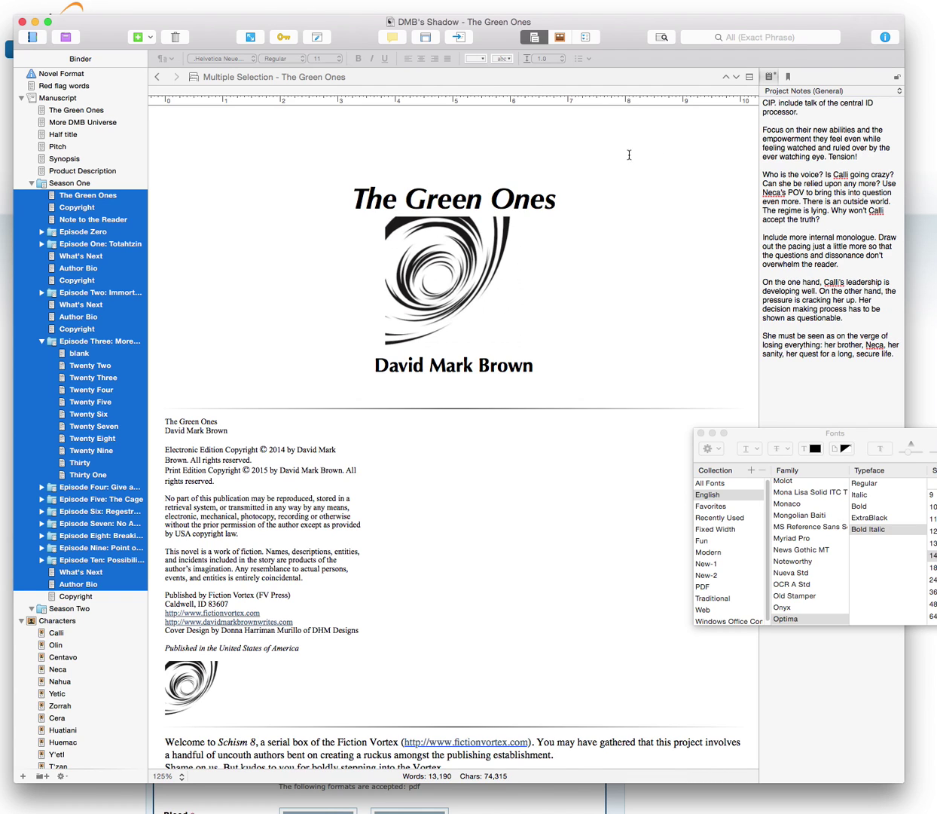
Return to the CreateSpace title setup page in Chrome and enter the primary author's first, middle and last names.
{"action": "left_click", "coordinate": [33, 21]}
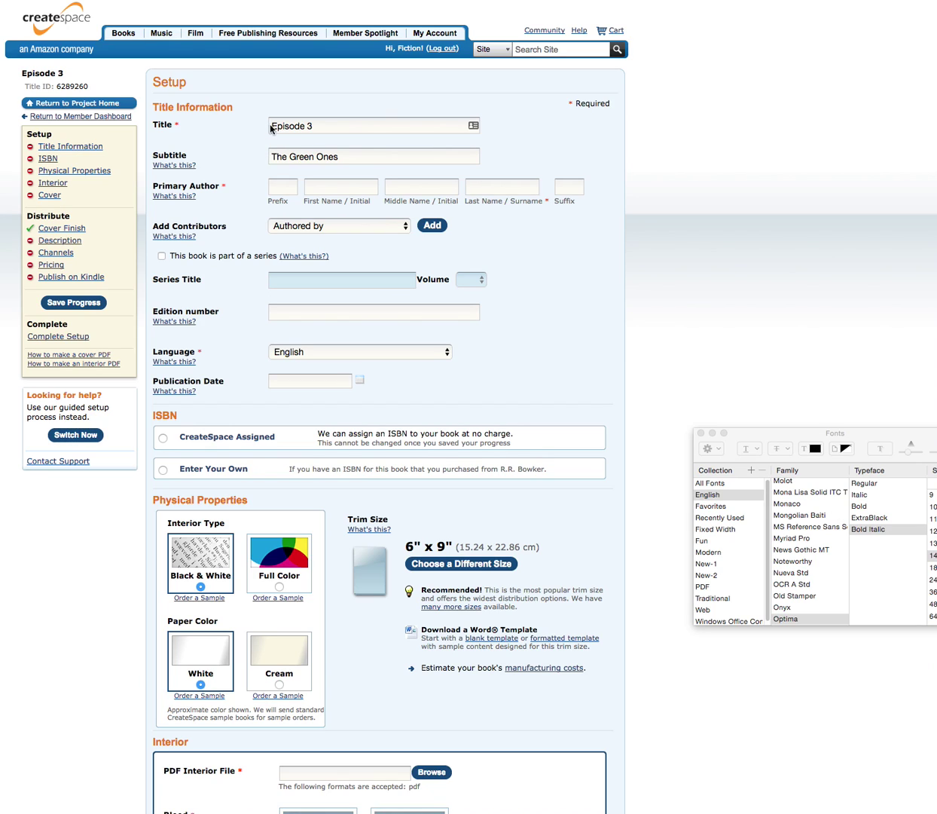
{"action": "left_click", "coordinate": [325, 131]}
{"action": "left_click", "coordinate": [325, 126]}
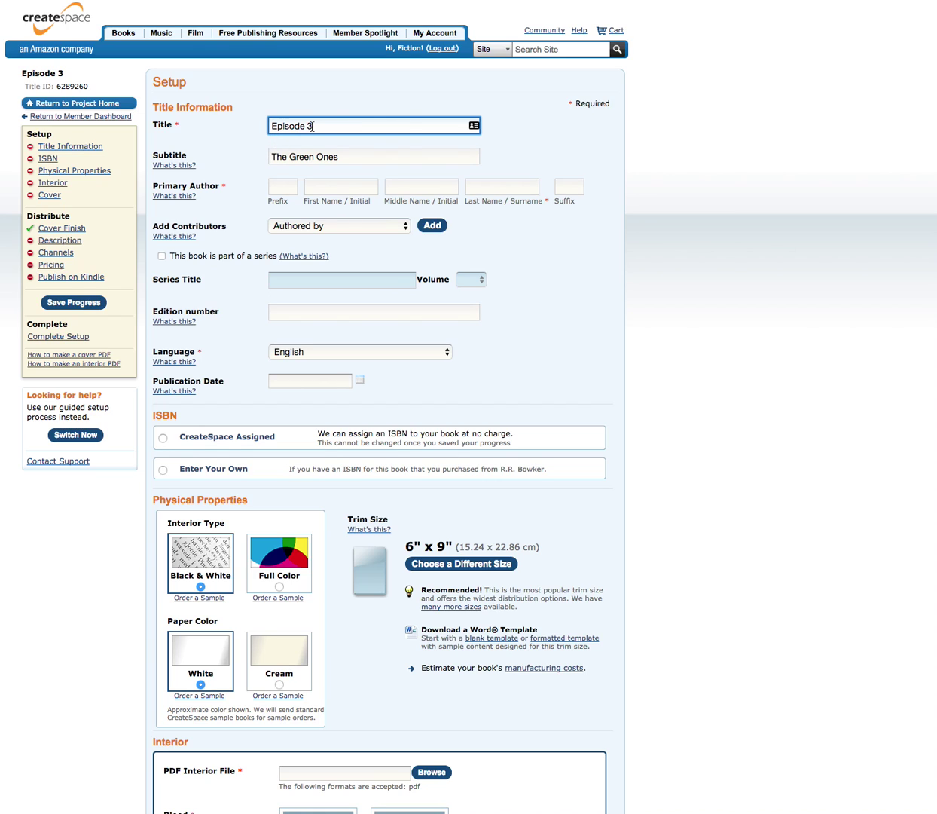
{"action": "left_click", "coordinate": [324, 188]}
{"action": "type", "text": "David"}
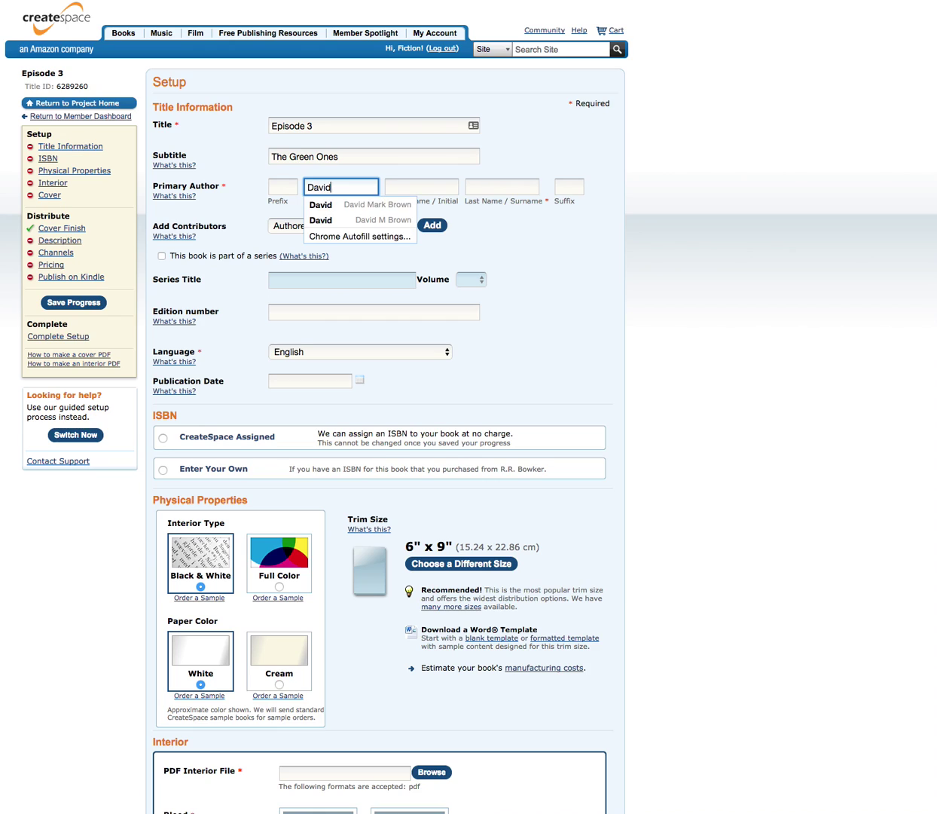
{"action": "key", "text": "Tab"}
{"action": "type", "text": "Mark"}
{"action": "key", "text": "Tab"}
{"action": "type", "text": "Brown"}
{"action": "key", "text": "Tab"}
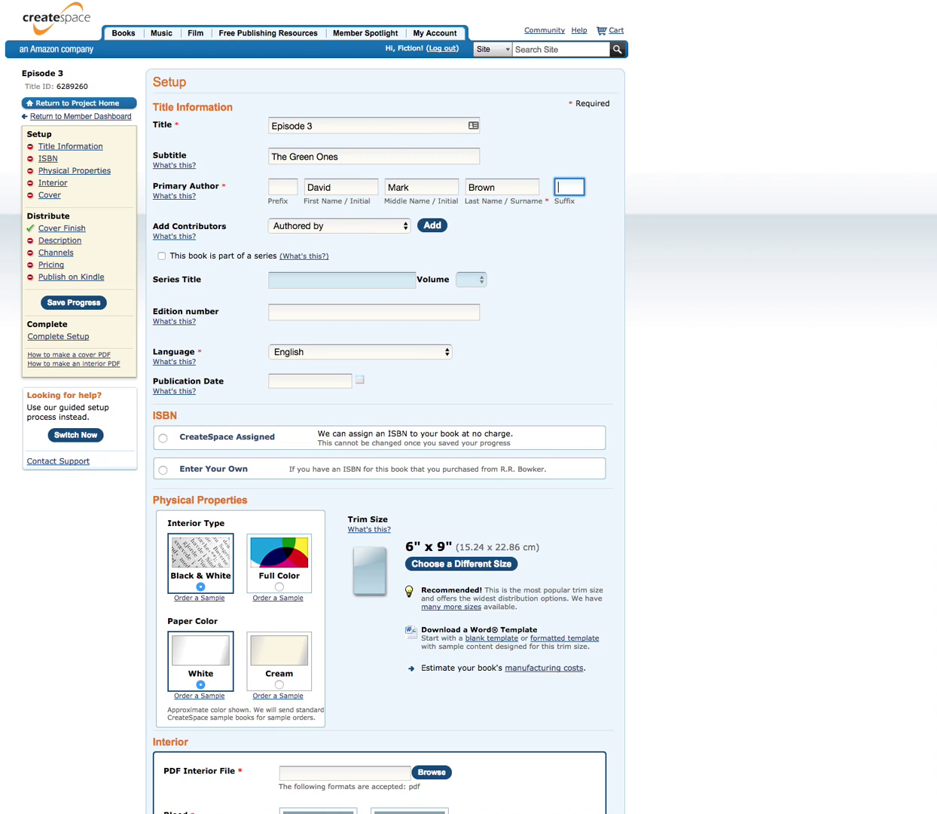
Add an "Authored with" contributor with the first name Fiction and the last name Vortex.
{"action": "left_click", "coordinate": [393, 223]}
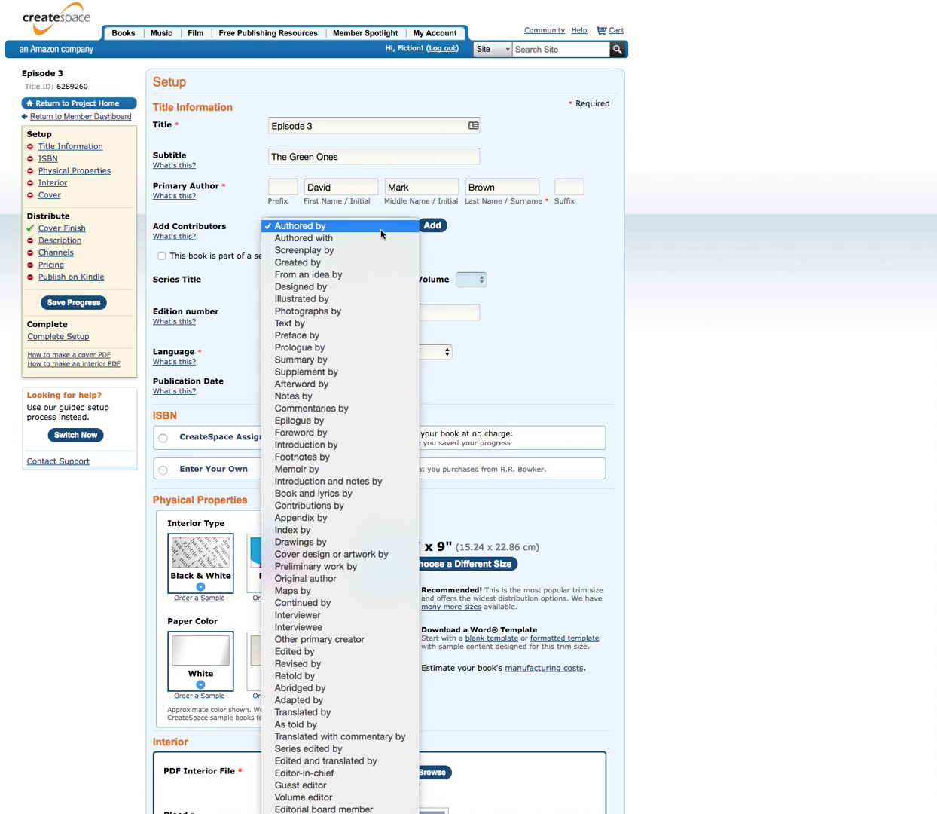
{"action": "left_click", "coordinate": [347, 238]}
{"action": "left_click", "coordinate": [433, 225]}
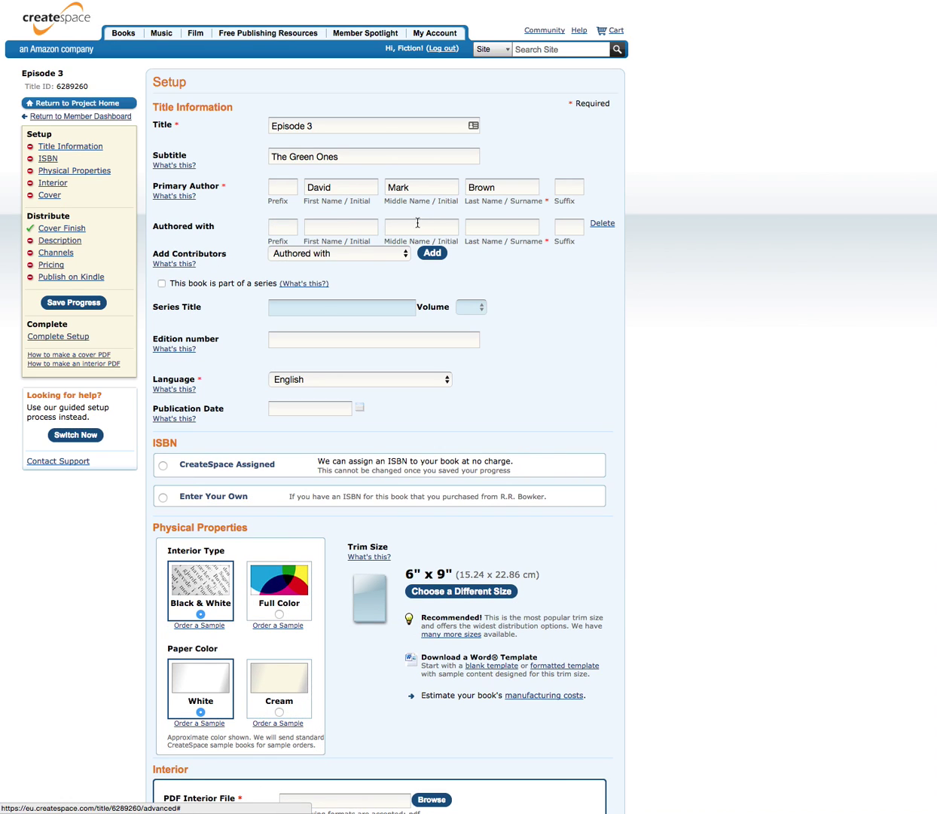
{"action": "left_click", "coordinate": [332, 226]}
{"action": "type", "text": "Fiction"}
{"action": "key", "text": "Tab"}
{"action": "key", "text": "Tab"}
{"action": "type", "text": "Vorte"}
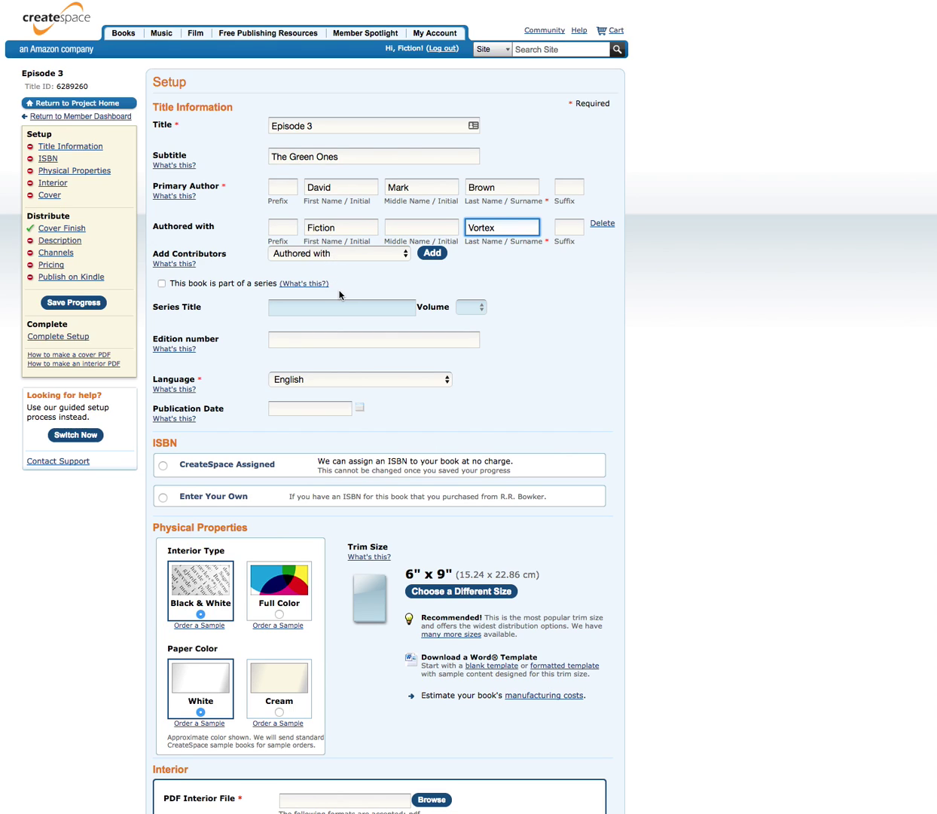
Mark the book as part of a series and enter the series title "Schism 8".
{"action": "left_click", "coordinate": [162, 284]}
{"action": "left_click", "coordinate": [300, 309]}
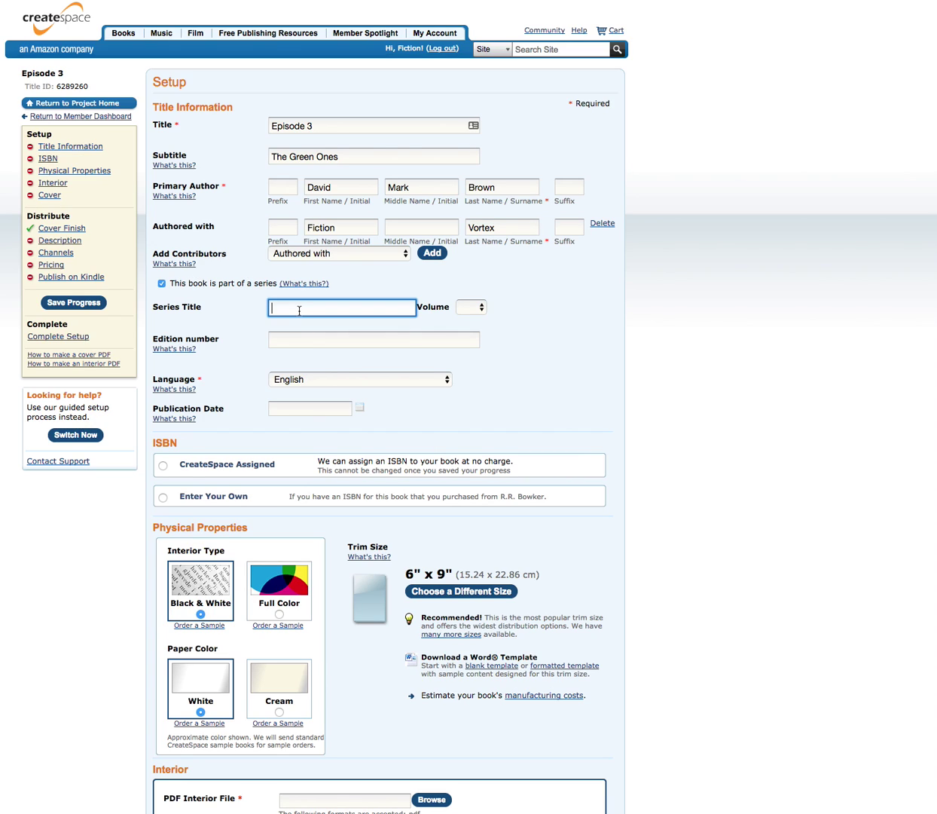
{"action": "type", "text": "Schism 8"}
Set the publication date to May 19, 2016 and choose the CreateSpace Assigned ISBN.
{"action": "scroll", "coordinate": [315, 332], "scroll_direction": "down", "scroll_amount": 3}
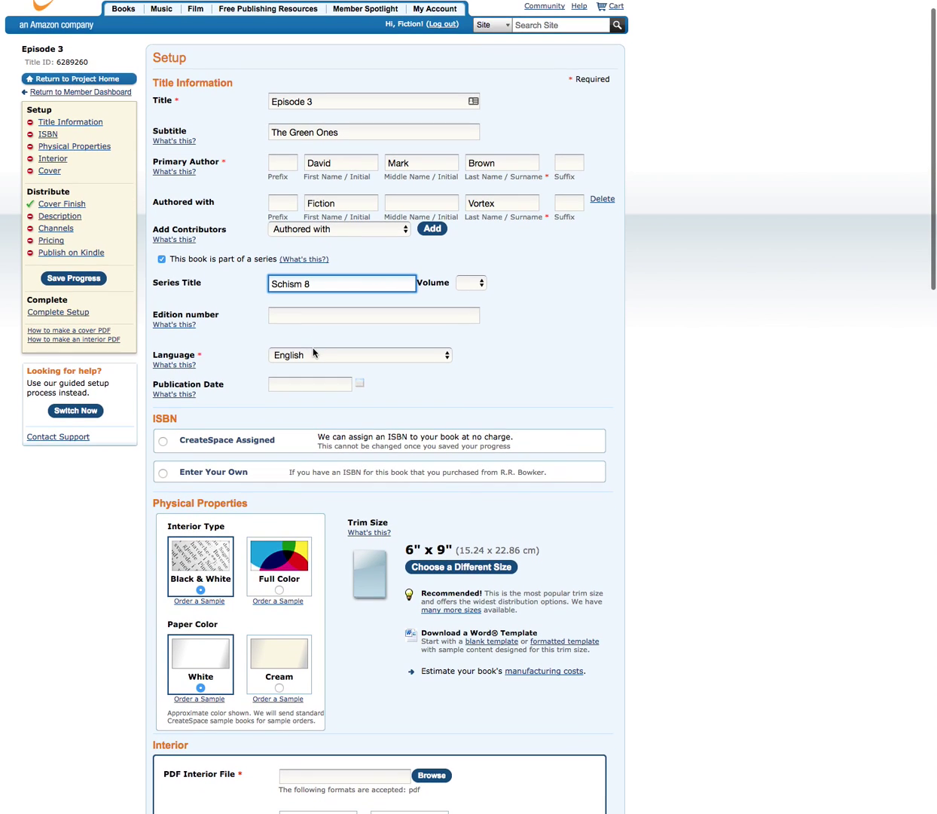
{"action": "left_click", "coordinate": [304, 294]}
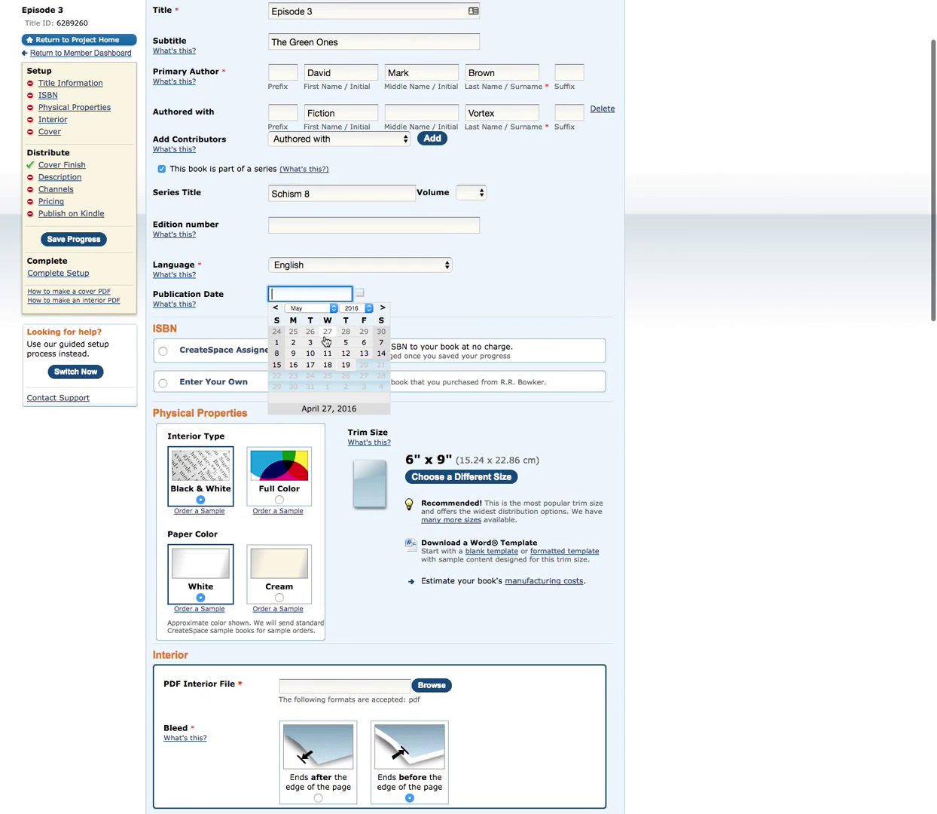
{"action": "left_click", "coordinate": [346, 362]}
{"action": "scroll", "coordinate": [347, 361], "scroll_direction": "down", "scroll_amount": 2}
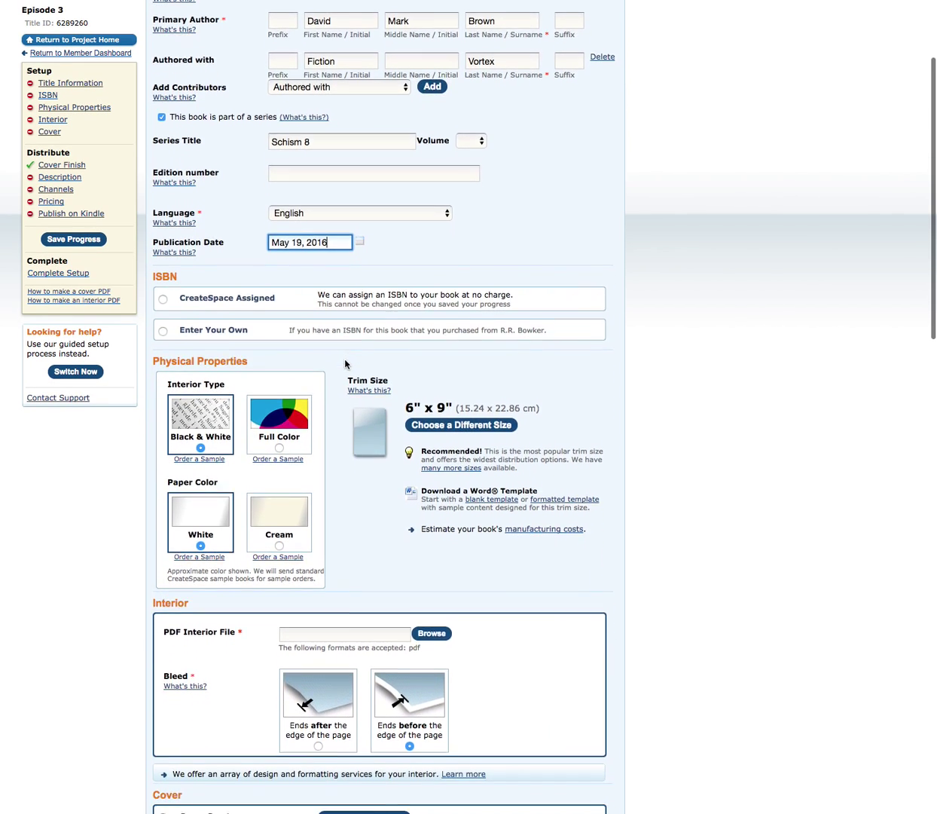
{"action": "left_click", "coordinate": [163, 271]}
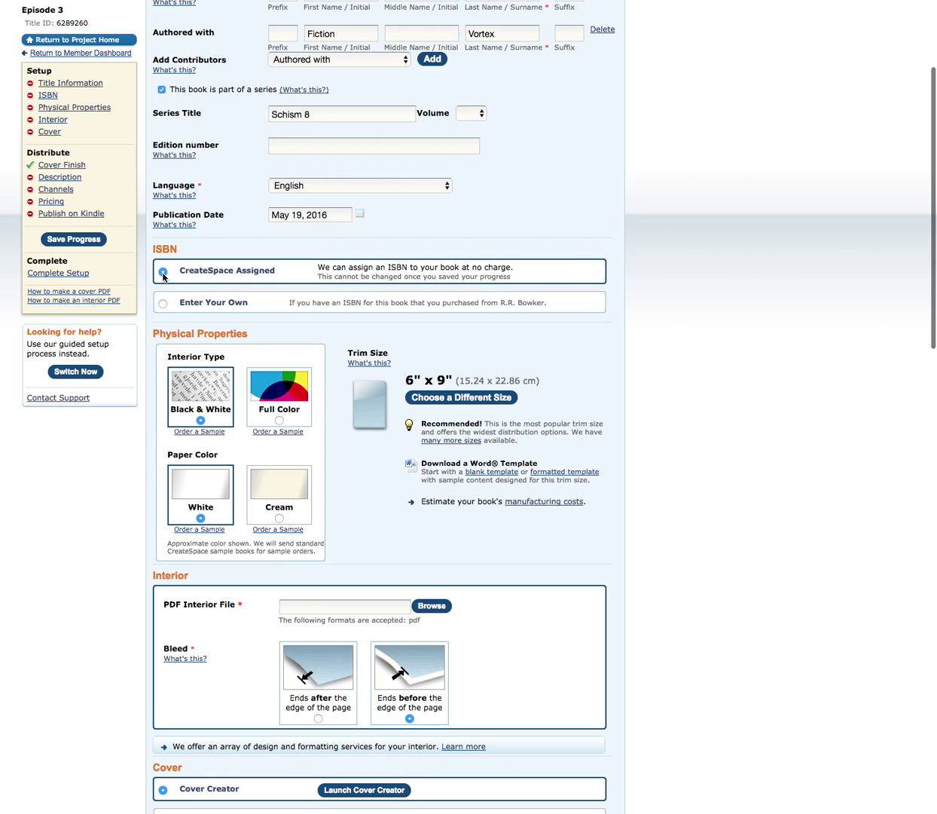
Set the trim size to 5.5" x 8.5" and the paper color to Cream.
{"action": "scroll", "coordinate": [315, 325], "scroll_direction": "down", "scroll_amount": 2}
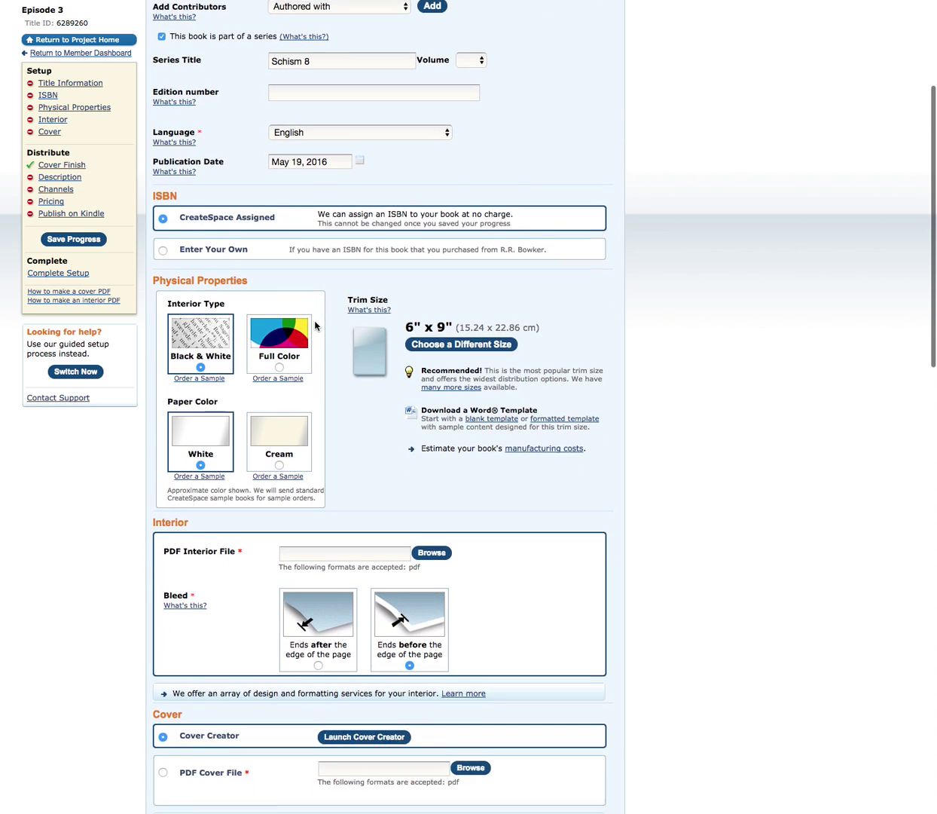
{"action": "left_click", "coordinate": [449, 310]}
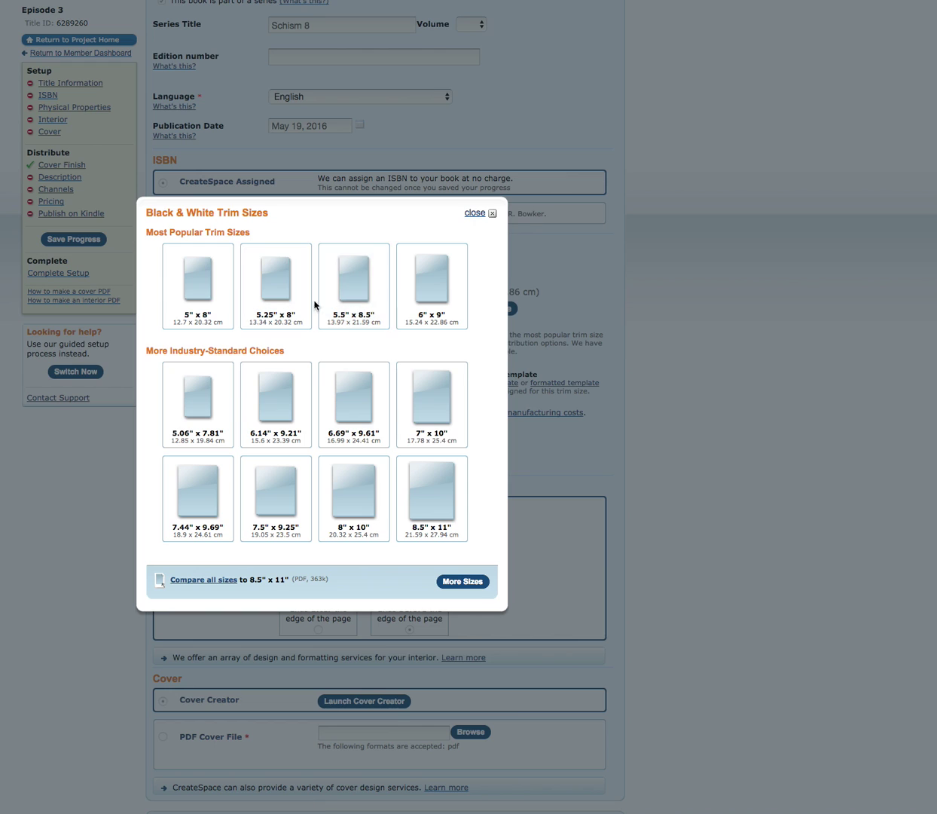
{"action": "left_click", "coordinate": [356, 303]}
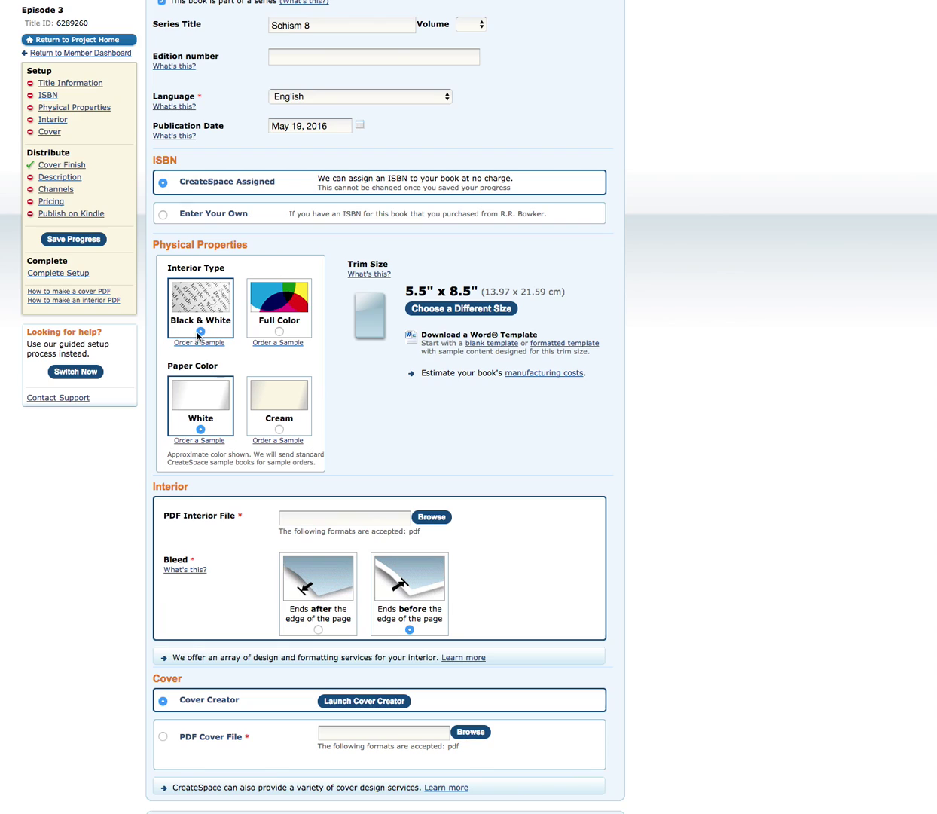
{"action": "left_click", "coordinate": [272, 421]}
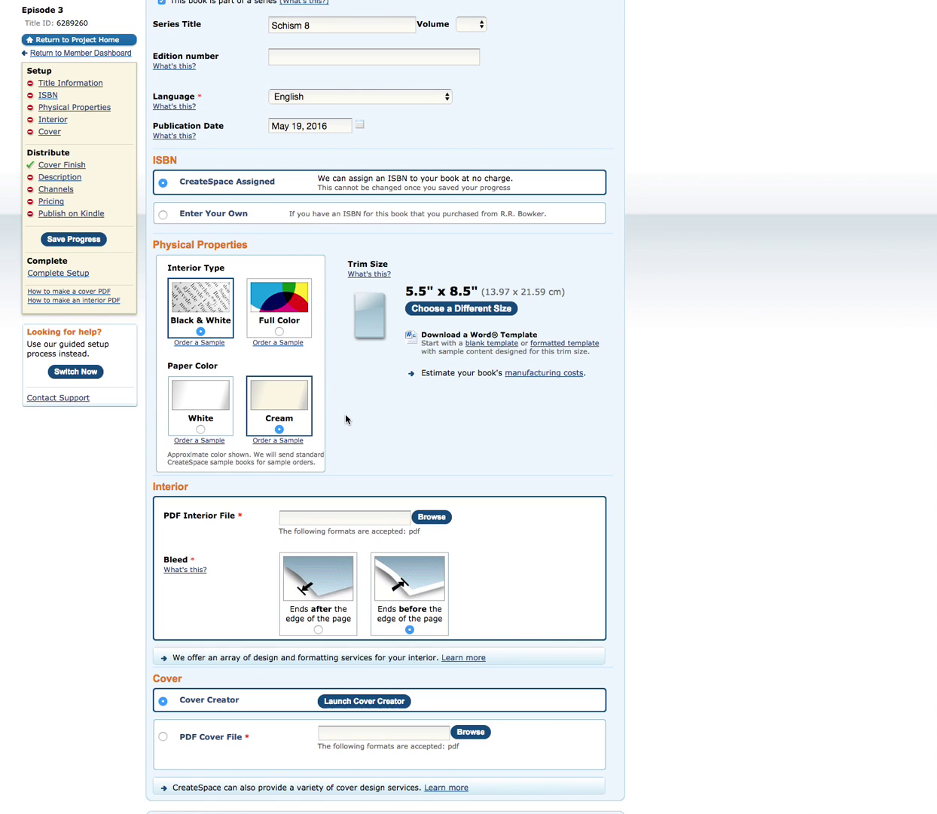
{"action": "scroll", "coordinate": [346, 419], "scroll_direction": "down", "scroll_amount": 1}
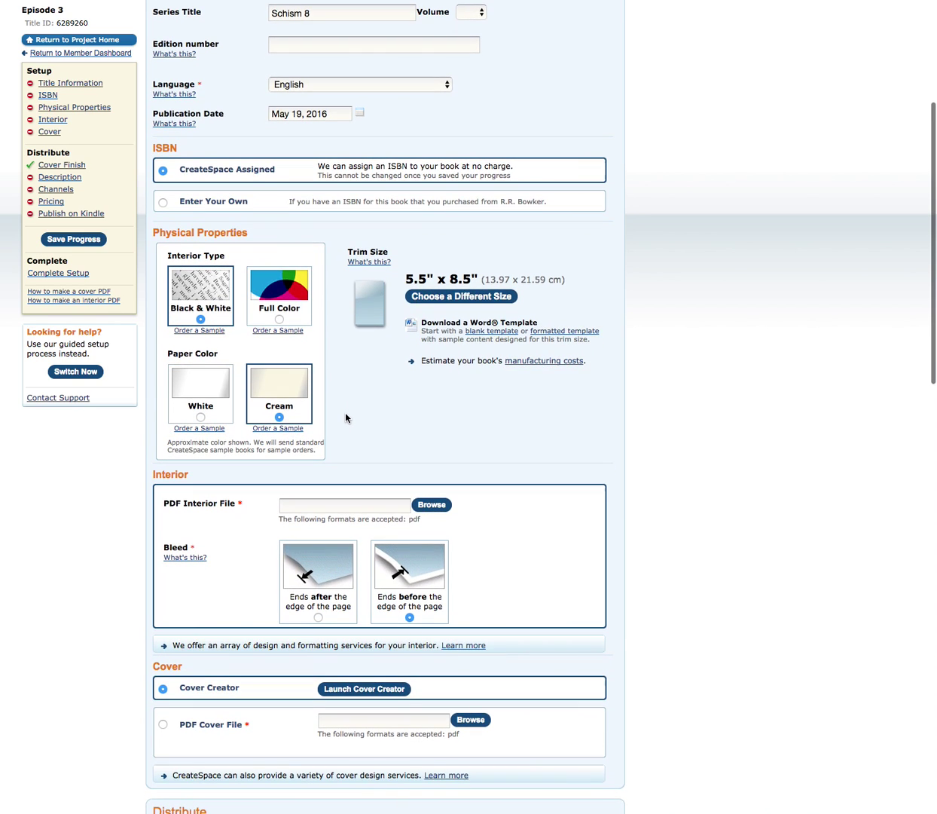
{"action": "scroll", "coordinate": [347, 417], "scroll_direction": "down", "scroll_amount": 1}
{"action": "scroll", "coordinate": [347, 410], "scroll_direction": "down", "scroll_amount": 3}
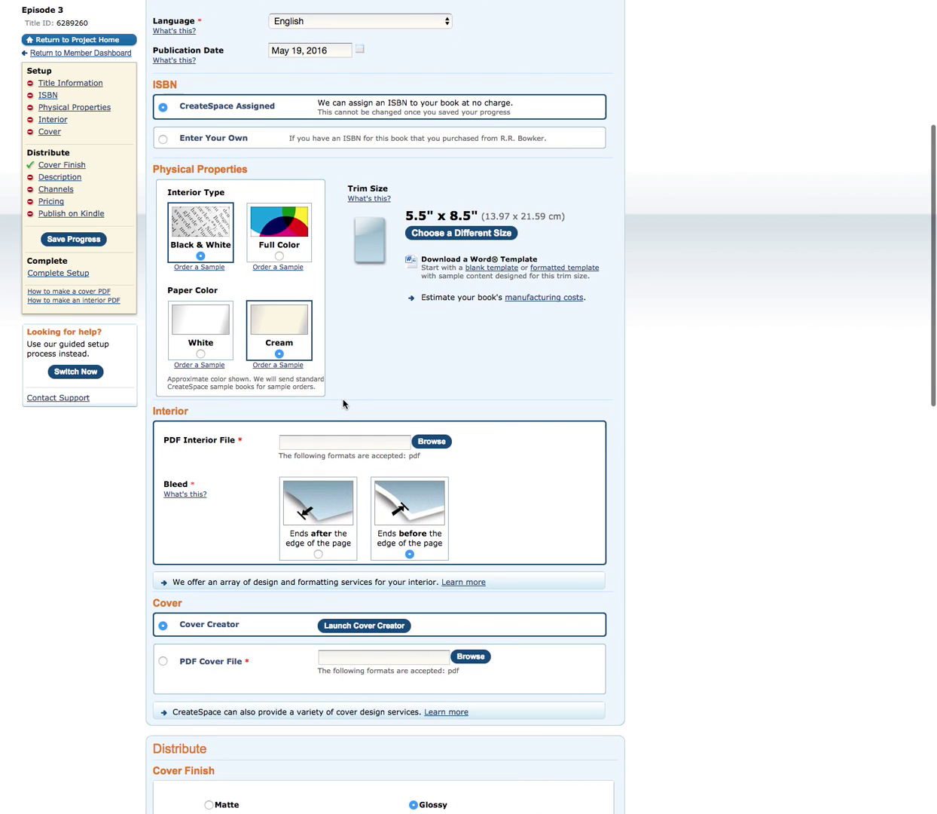
Choose Schism8-GreenOnes-Ep3-CS from the Green Ones KDP folder as the PDF interior file.
{"action": "scroll", "coordinate": [342, 403], "scroll_direction": "down", "scroll_amount": 2}
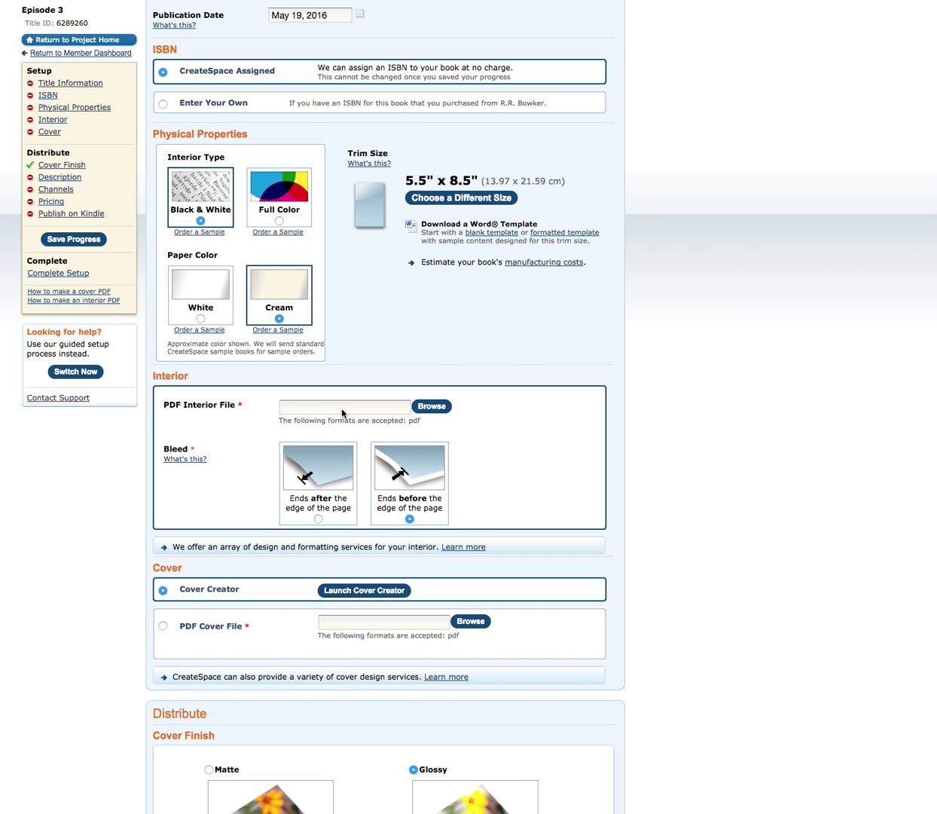
{"action": "left_click", "coordinate": [438, 409]}
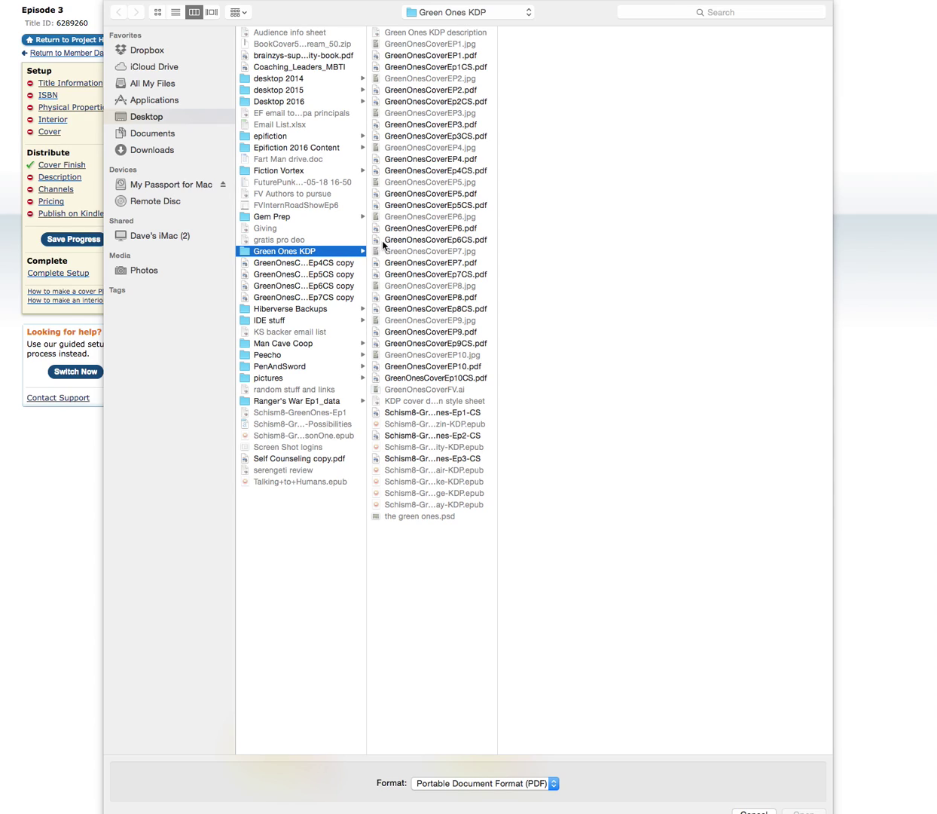
{"action": "left_click", "coordinate": [405, 460]}
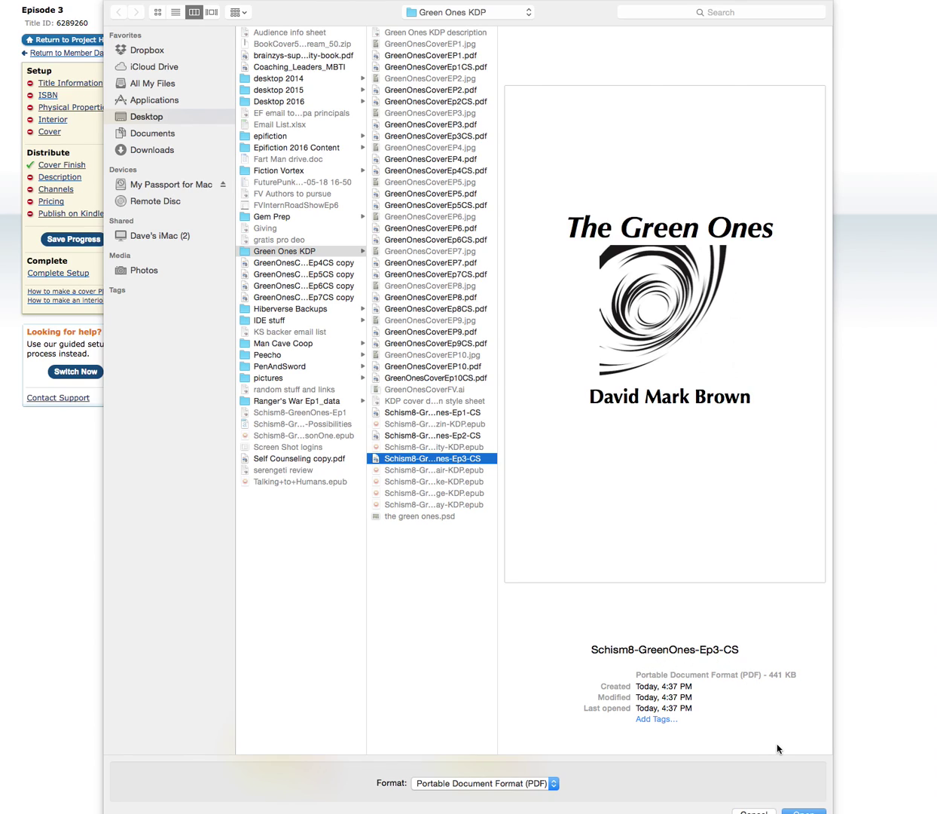
{"action": "left_click", "coordinate": [803, 810]}
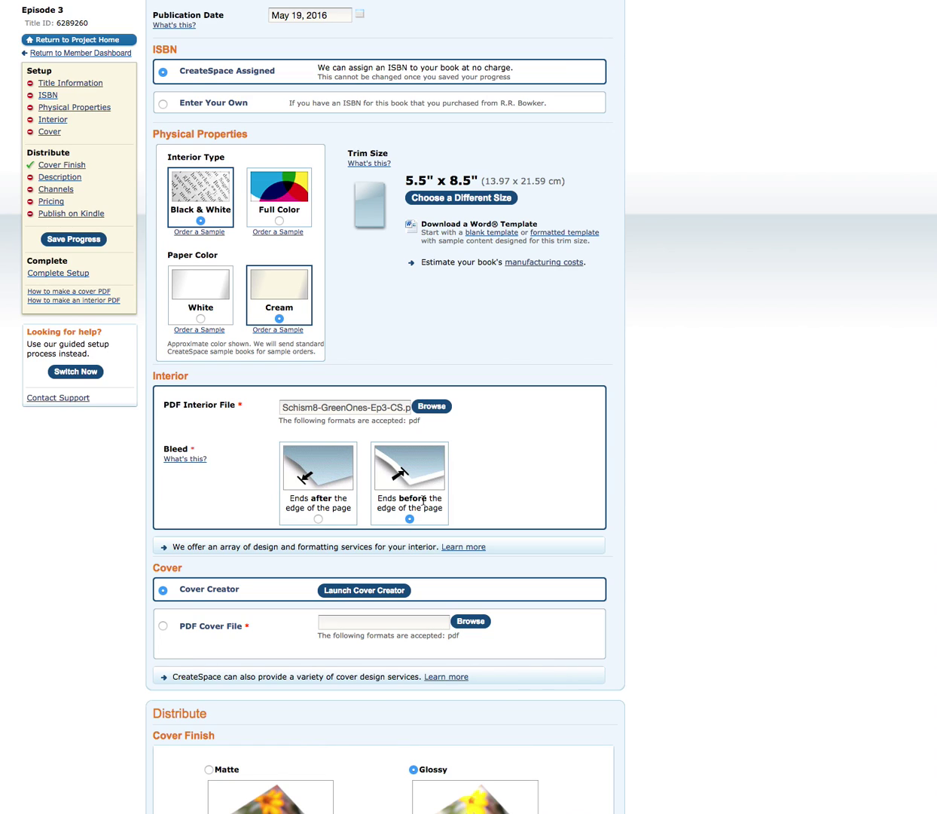
Switch the cover to a PDF cover file and choose GreenOnesCoverEp3CS.pdf from the Green Ones KDP folder.
{"action": "scroll", "coordinate": [497, 511], "scroll_direction": "down", "scroll_amount": 2}
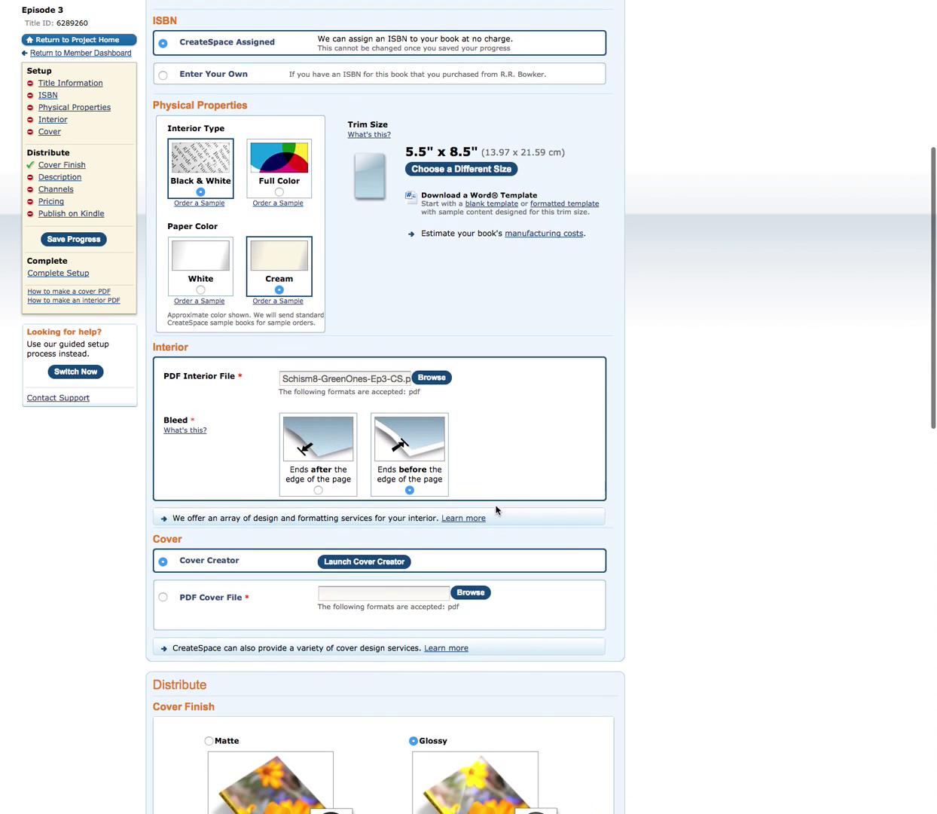
{"action": "scroll", "coordinate": [499, 482], "scroll_direction": "down", "scroll_amount": 3}
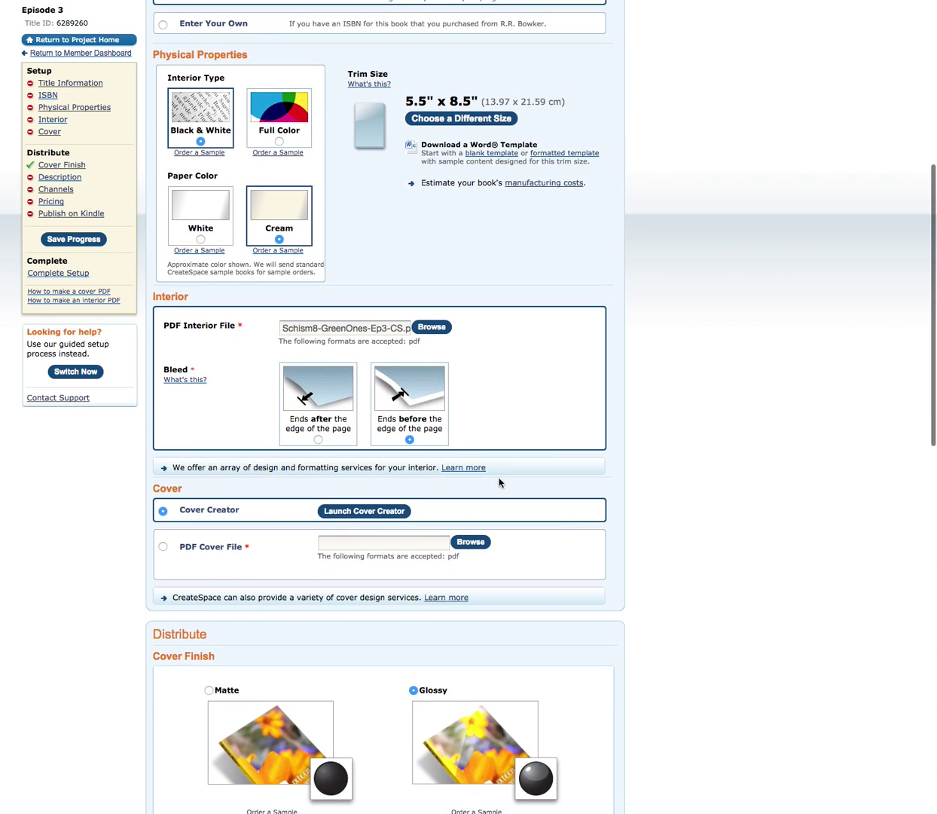
{"action": "scroll", "coordinate": [471, 481], "scroll_direction": "down", "scroll_amount": 3}
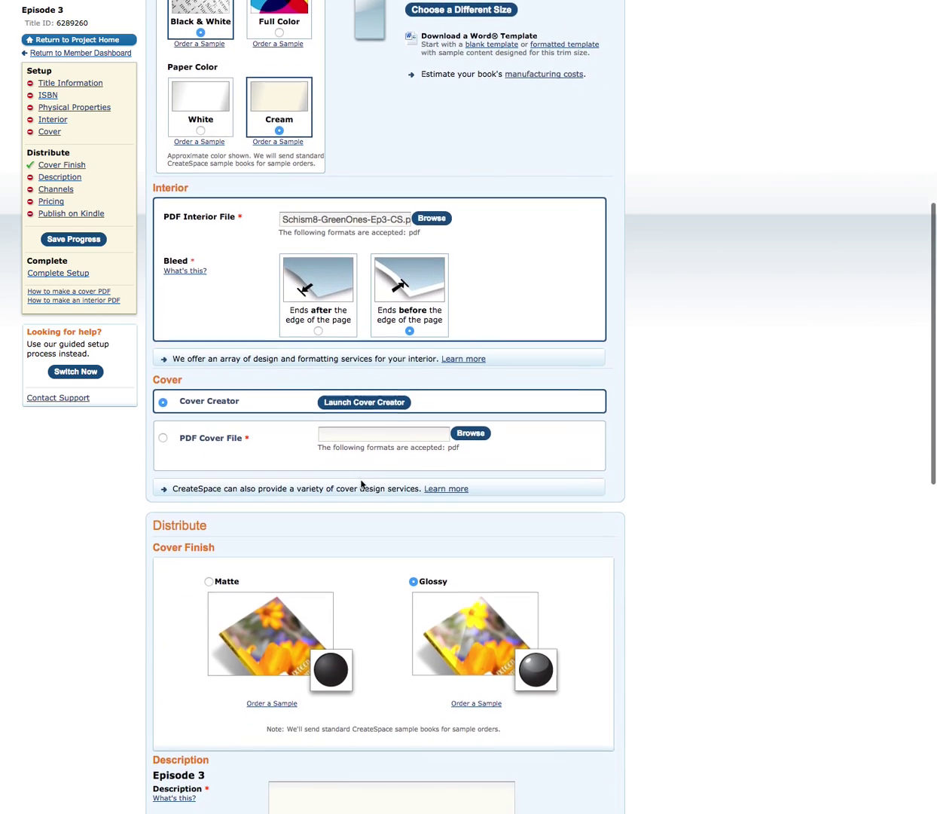
{"action": "left_click", "coordinate": [164, 427]}
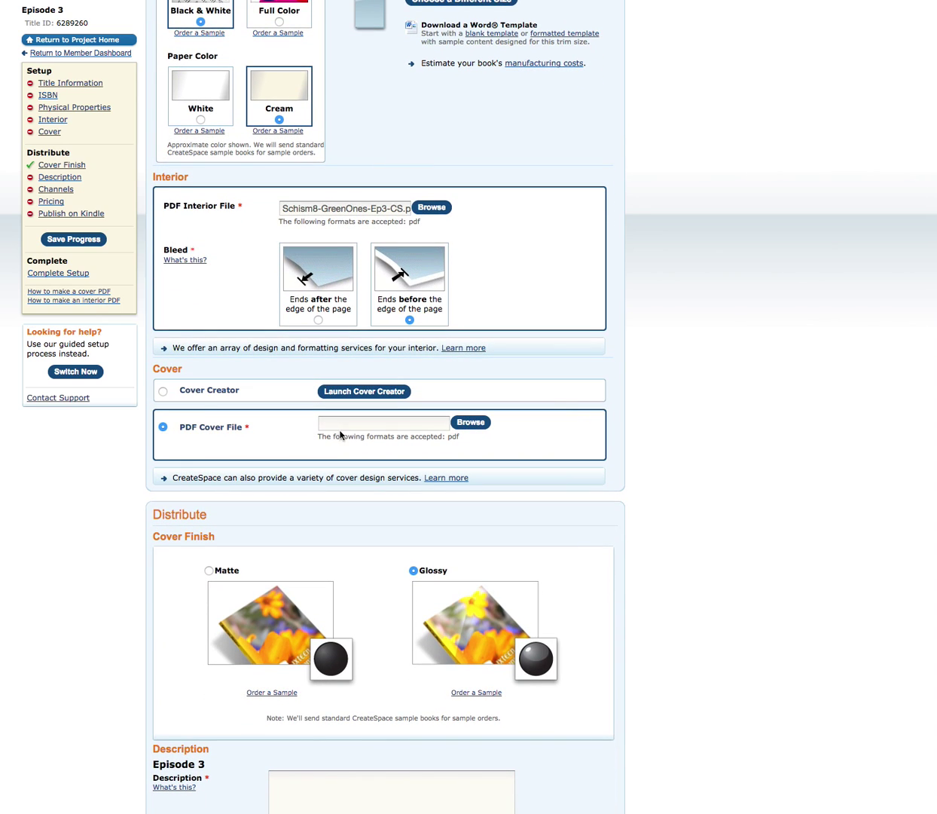
{"action": "left_click", "coordinate": [474, 427]}
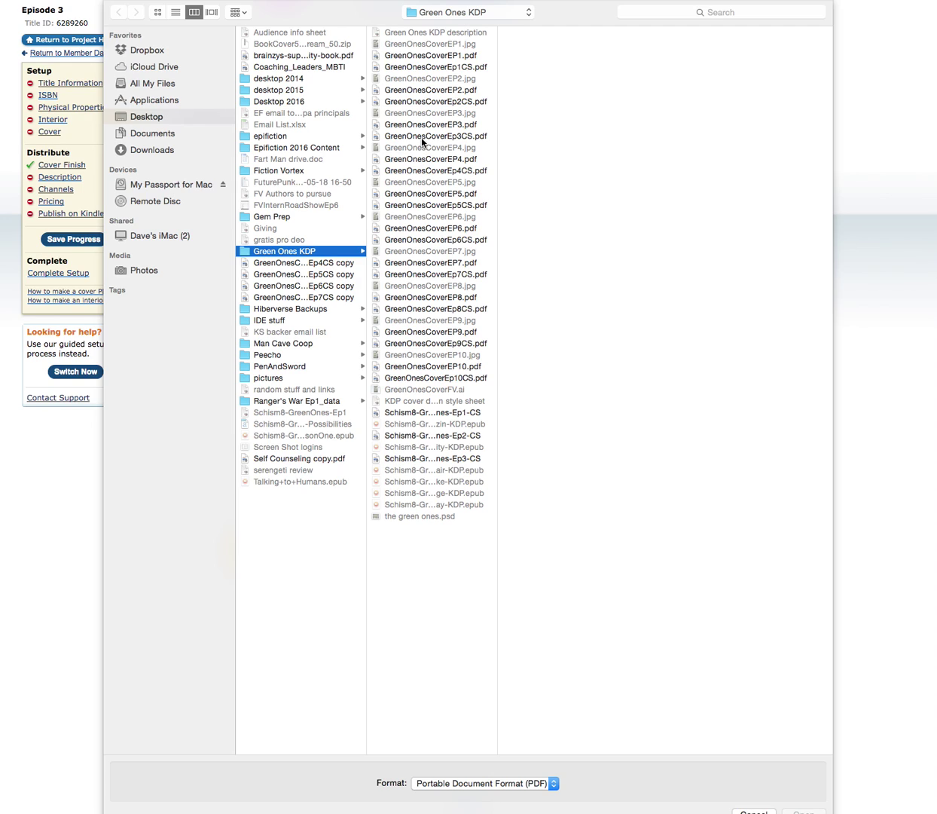
{"action": "left_click", "coordinate": [422, 137]}
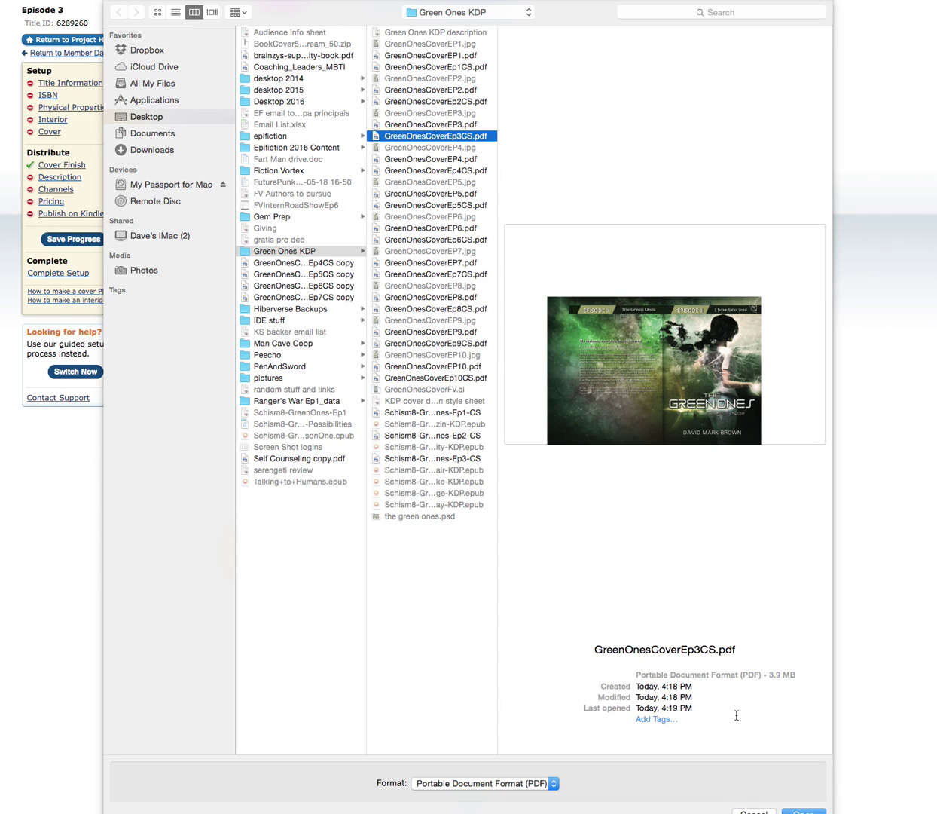
{"action": "left_click", "coordinate": [804, 811]}
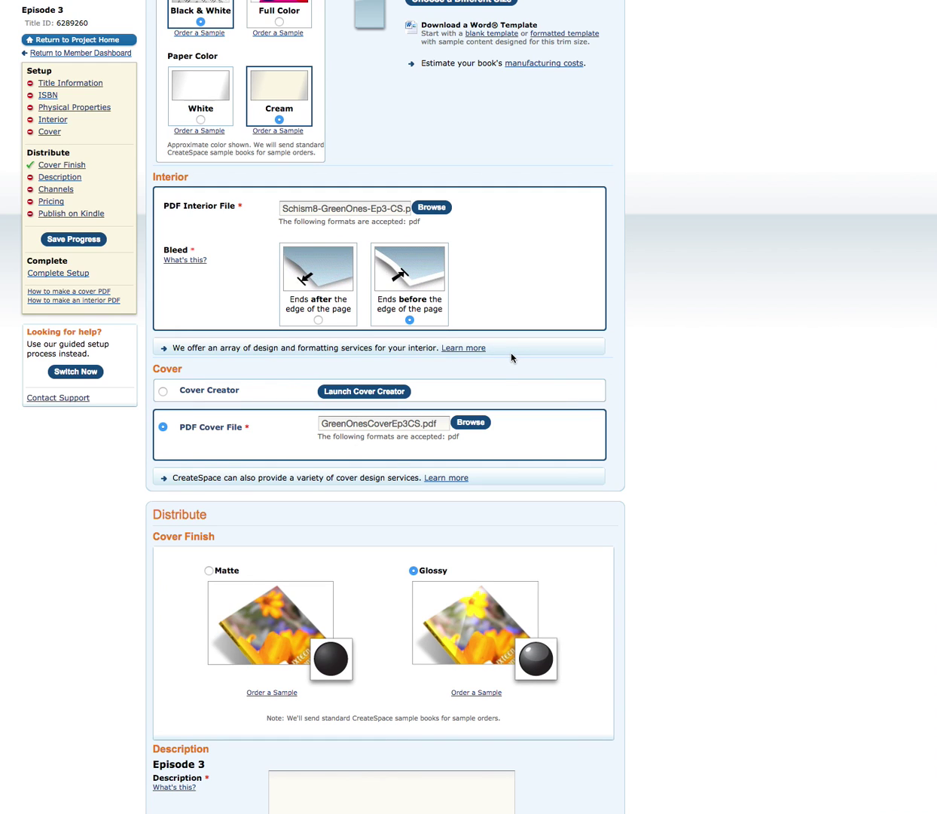
Copy the text under SERIAL DESCRIPTION in the Green Ones KDP description document into the book's description and review it.
{"action": "scroll", "coordinate": [516, 451], "scroll_direction": "down", "scroll_amount": 3}
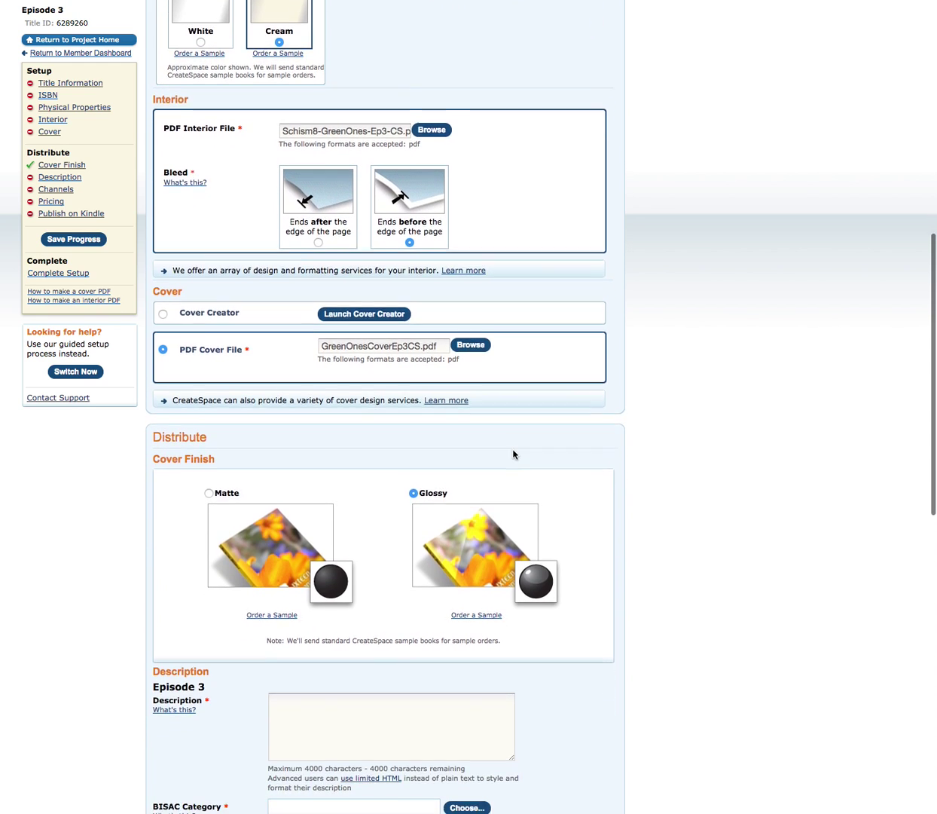
{"action": "scroll", "coordinate": [390, 457], "scroll_direction": "down", "scroll_amount": 6}
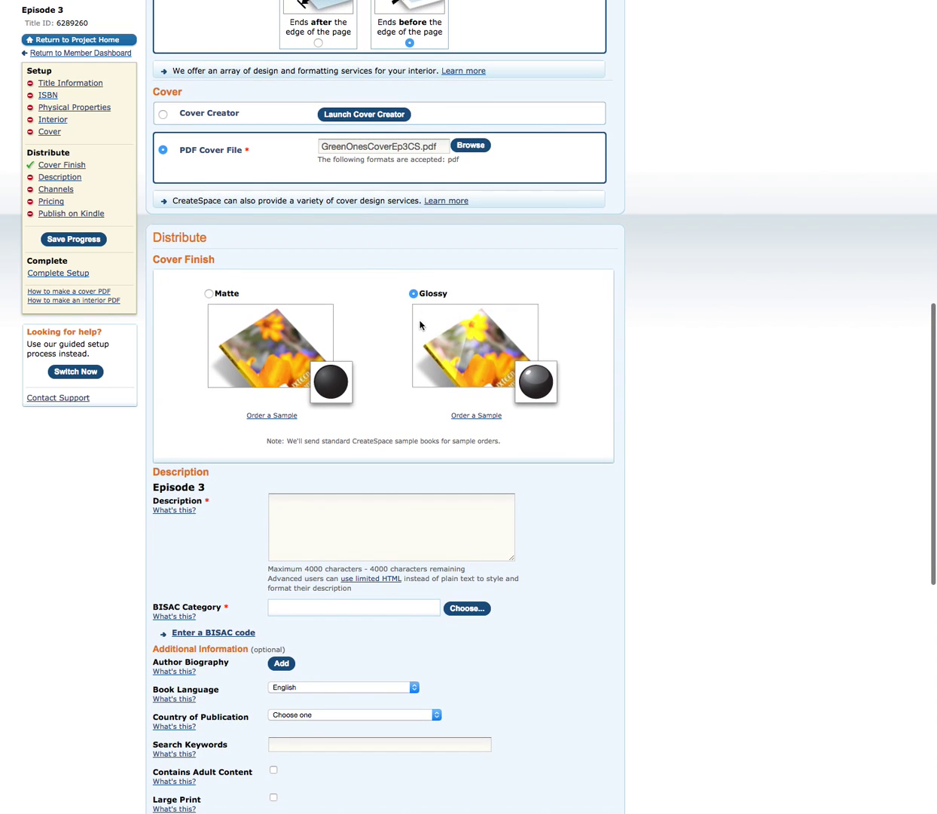
{"action": "scroll", "coordinate": [374, 424], "scroll_direction": "down", "scroll_amount": 1}
{"action": "scroll", "coordinate": [374, 424], "scroll_direction": "down", "scroll_amount": 3}
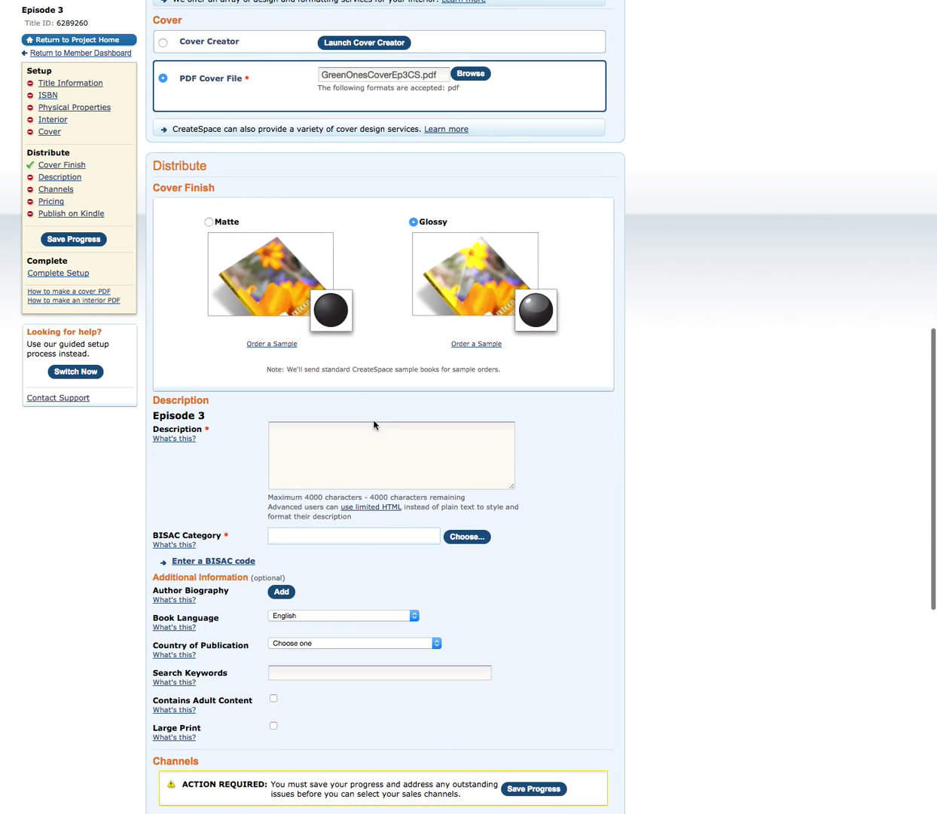
{"action": "left_click", "coordinate": [366, 411]}
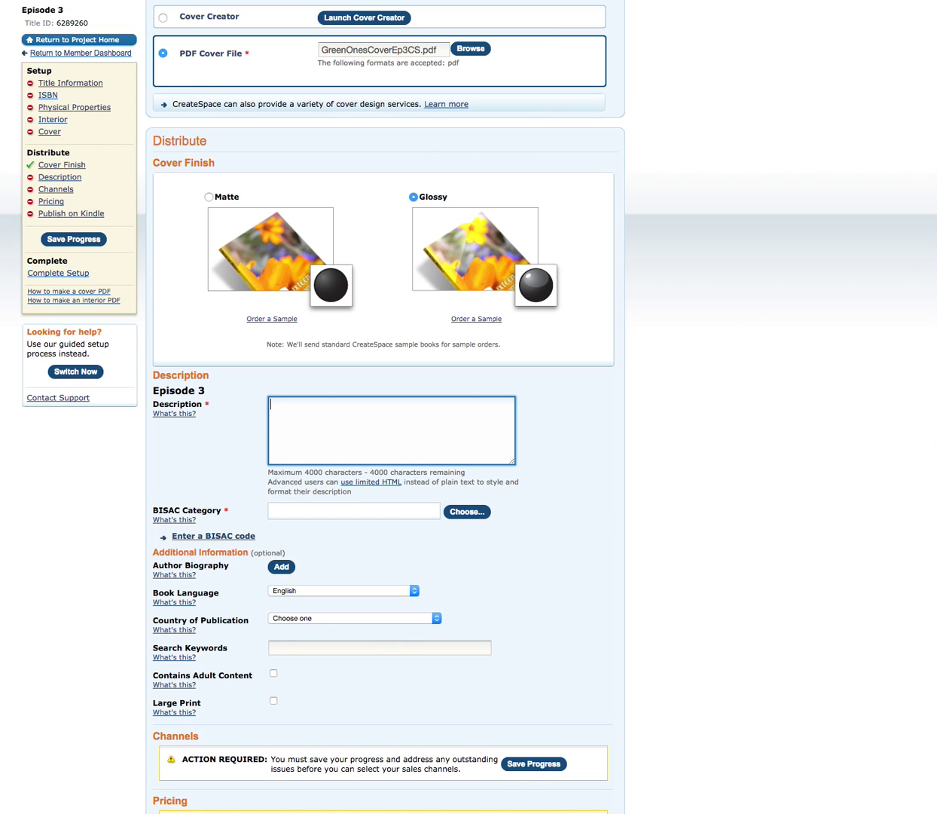
{"action": "left_click_drag", "start_coordinate": [1, 392], "coordinate": [565, 284]}
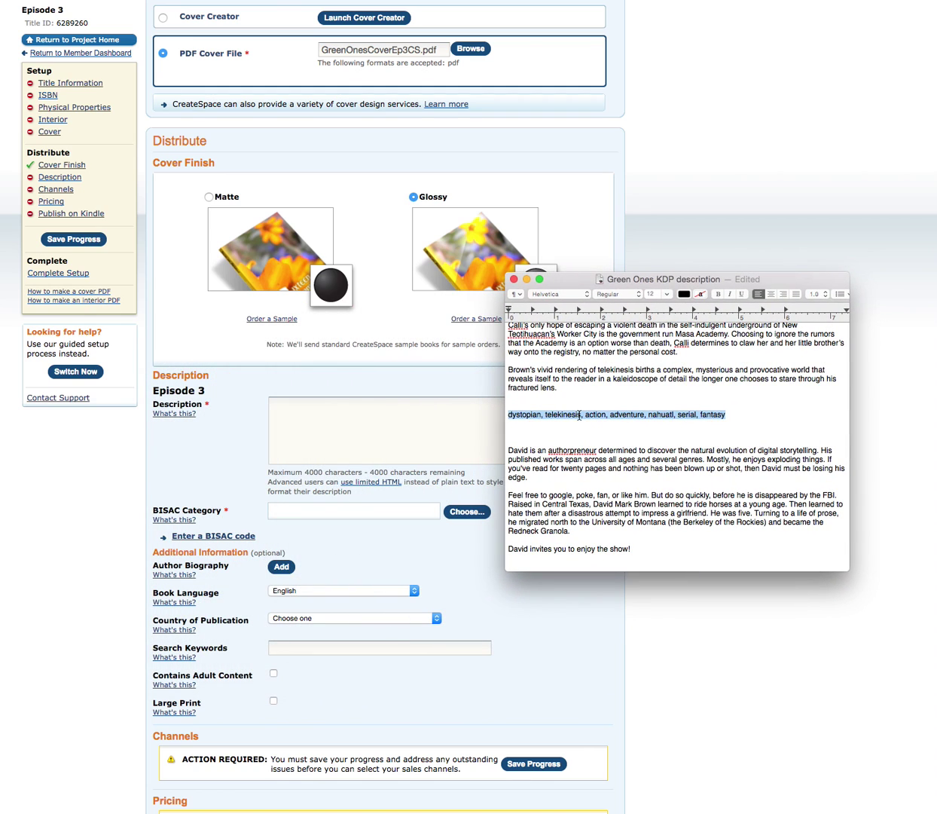
{"action": "scroll", "coordinate": [580, 416], "scroll_direction": "up", "scroll_amount": 5}
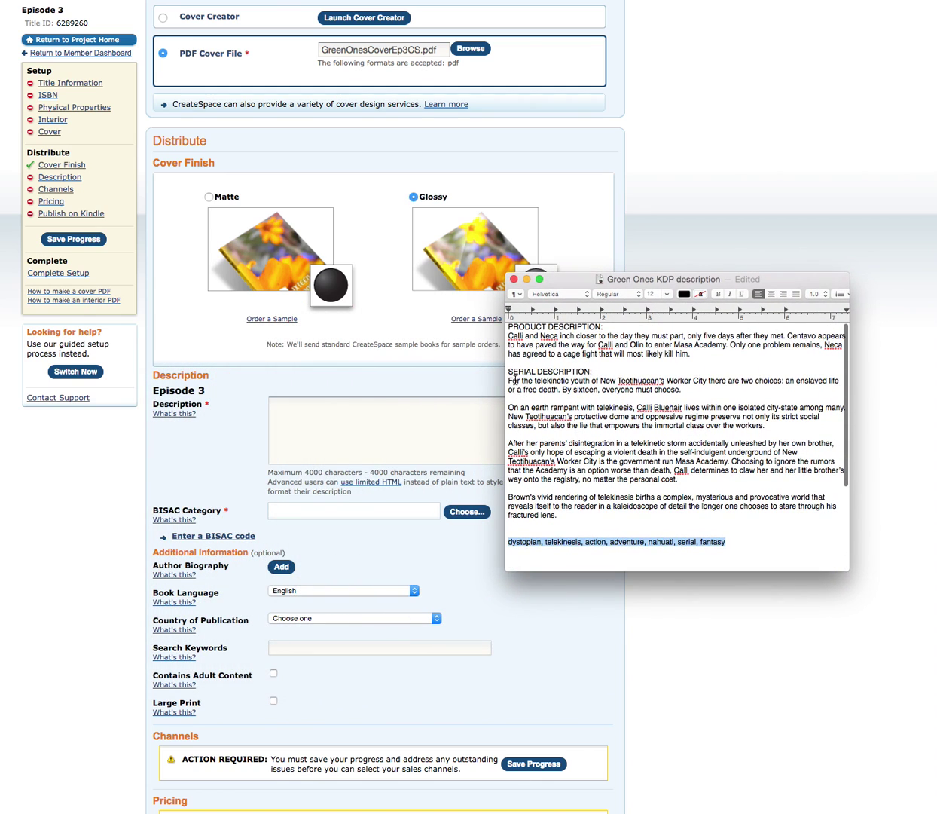
{"action": "left_click_drag", "start_coordinate": [510, 383], "coordinate": [561, 514]}
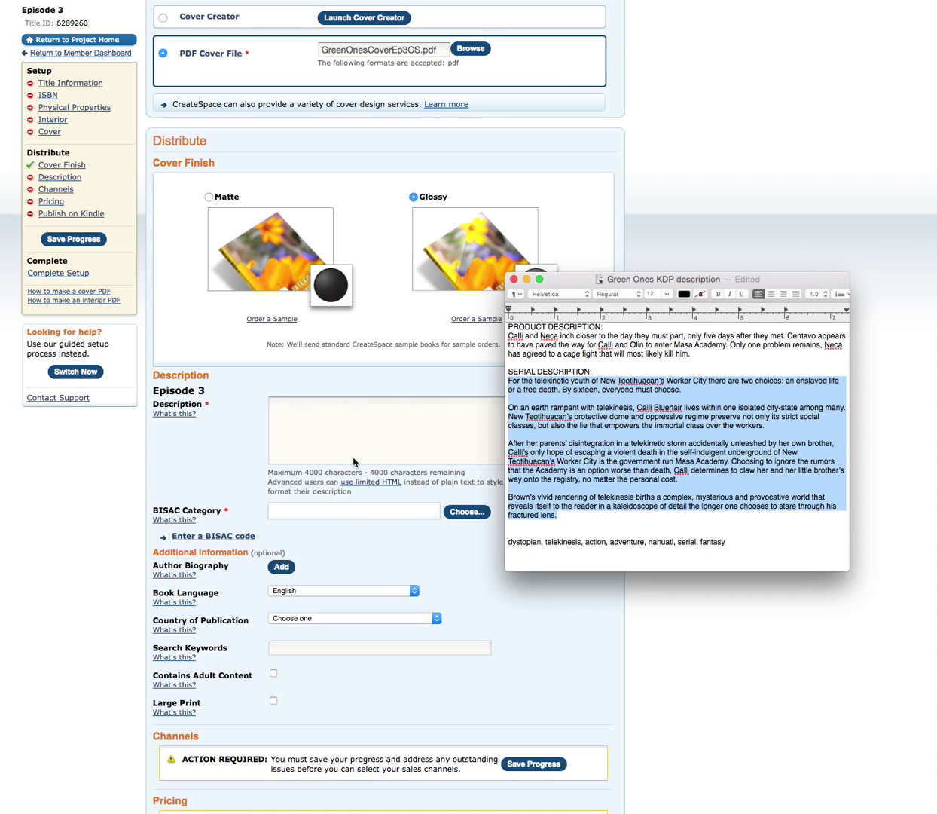
{"action": "left_click", "coordinate": [362, 436]}
{"action": "key", "text": "super+v"}
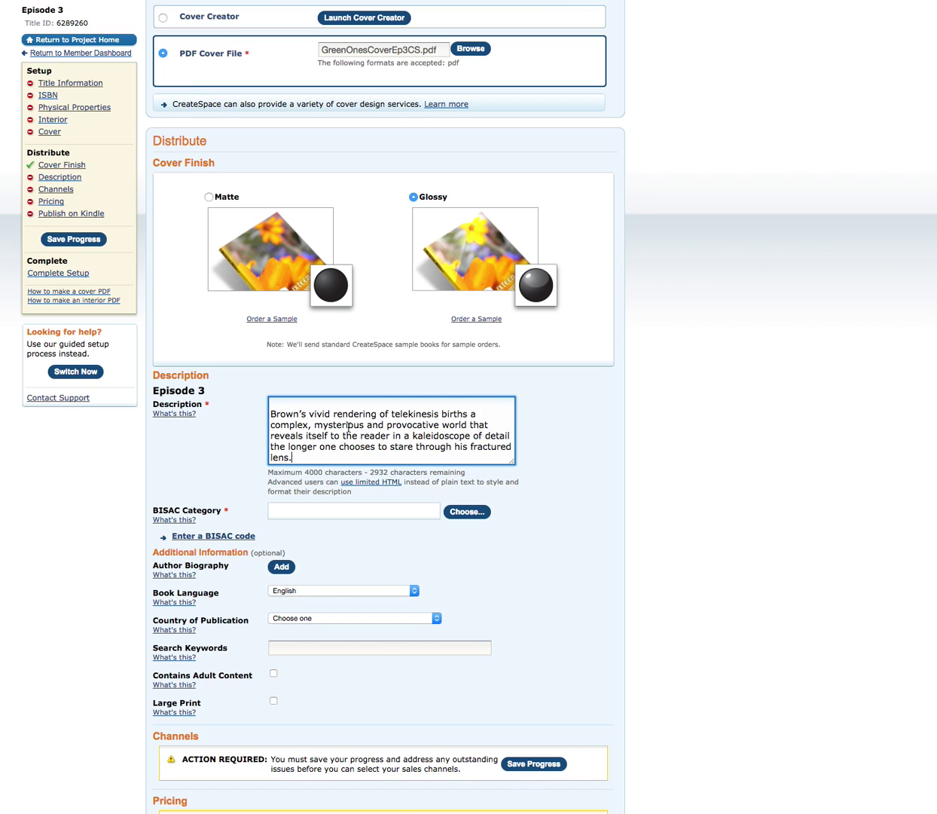
{"action": "scroll", "coordinate": [348, 427], "scroll_direction": "up", "scroll_amount": 5}
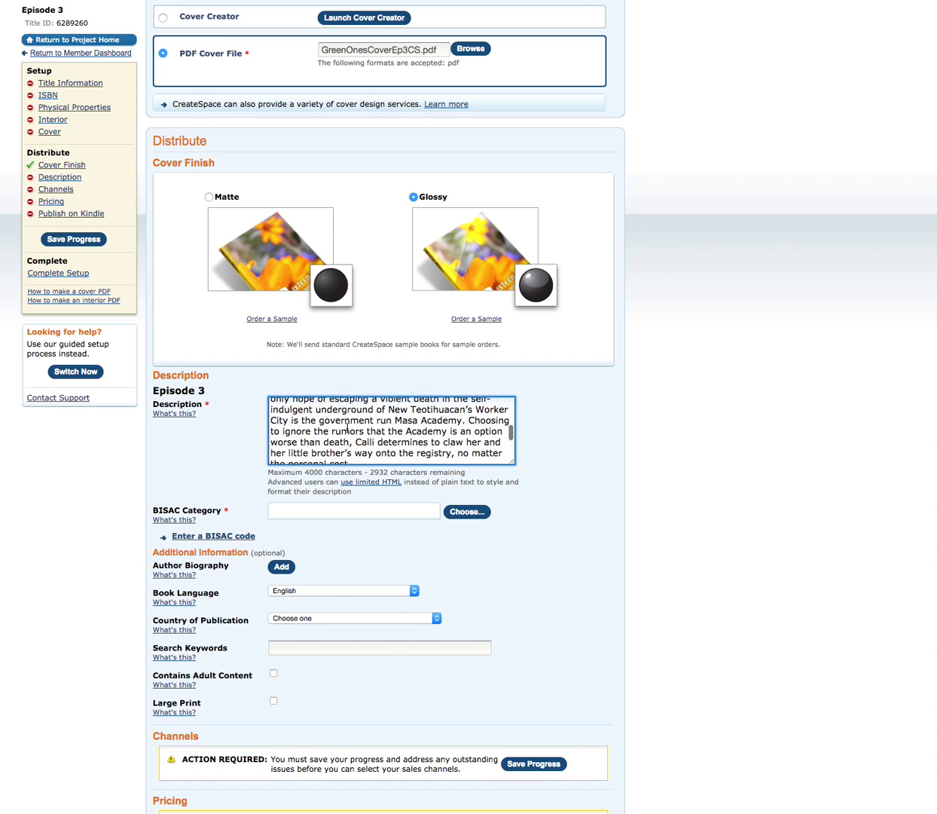
{"action": "scroll", "coordinate": [348, 427], "scroll_direction": "up", "scroll_amount": 8}
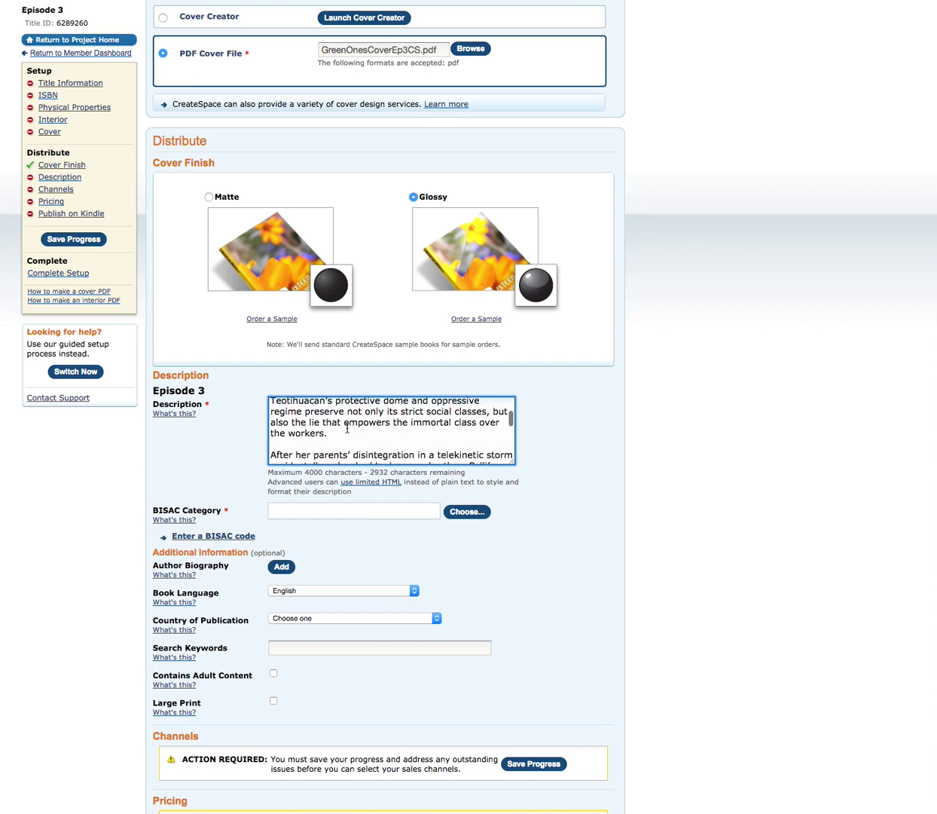
{"action": "scroll", "coordinate": [349, 427], "scroll_direction": "up", "scroll_amount": 5}
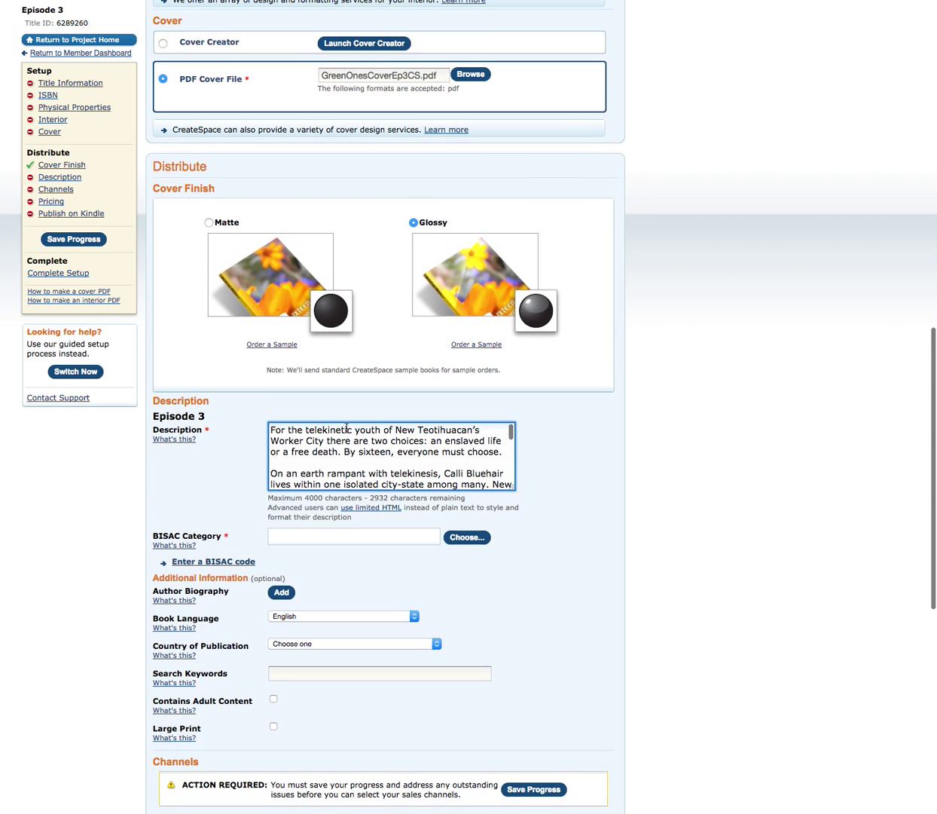
Set the BISAC category to Fiction / Fantasy / Paranormal.
{"action": "scroll", "coordinate": [479, 445], "scroll_direction": "down", "scroll_amount": 10}
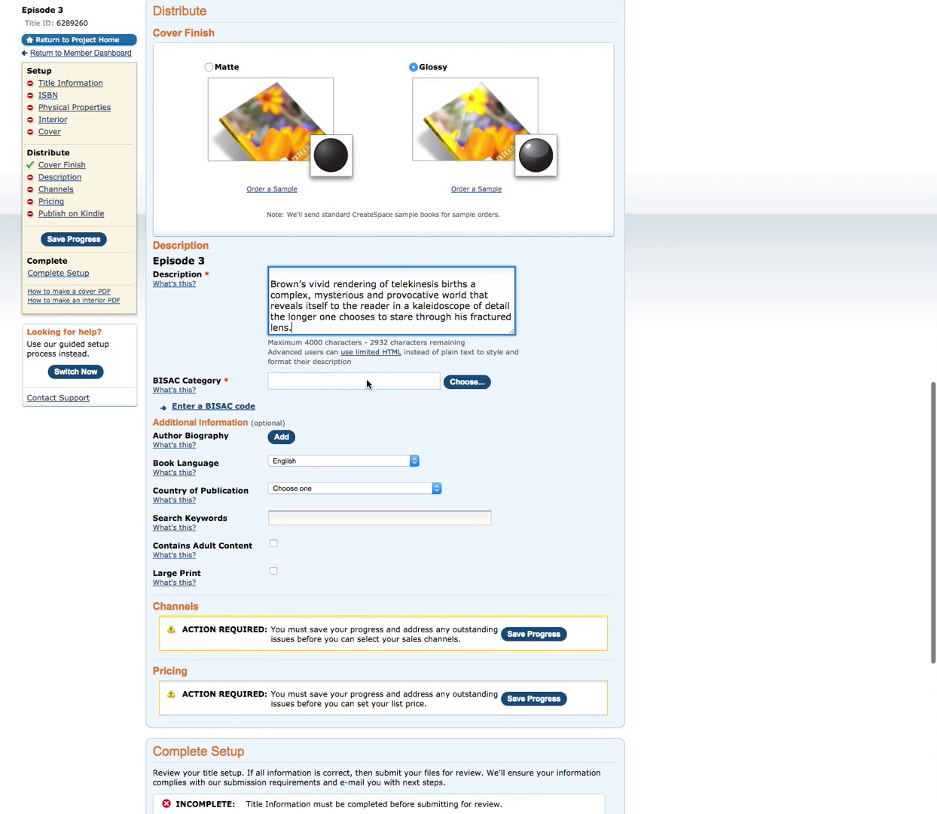
{"action": "left_click", "coordinate": [469, 382]}
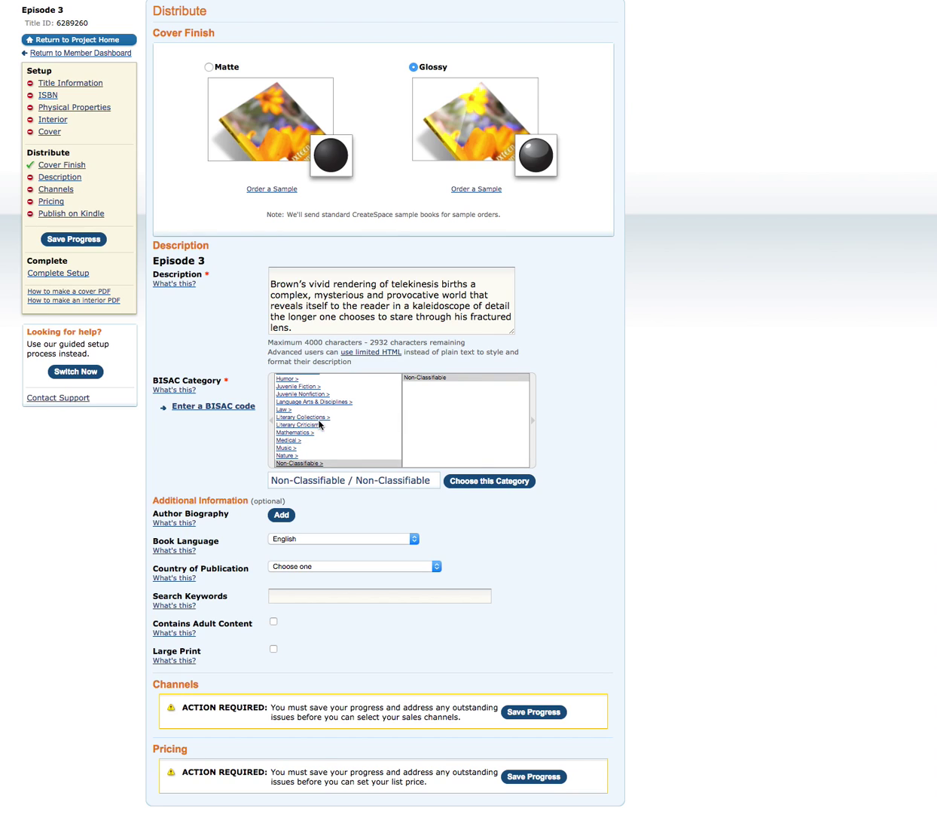
{"action": "scroll", "coordinate": [298, 409], "scroll_direction": "up", "scroll_amount": 5}
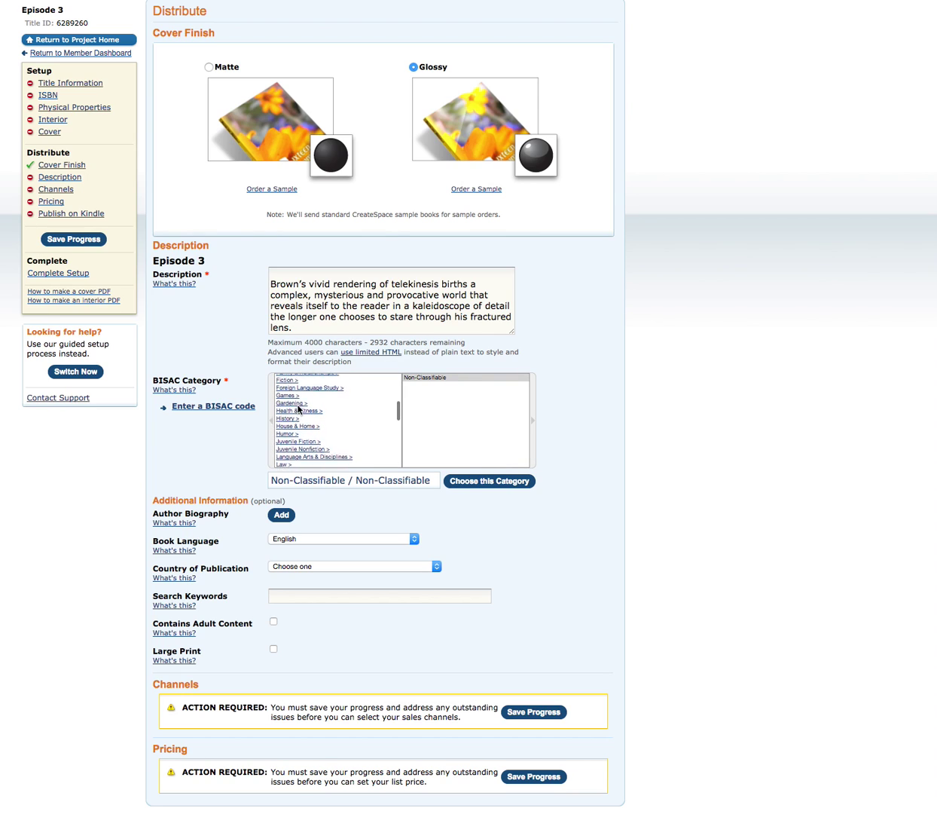
{"action": "left_click", "coordinate": [291, 407]}
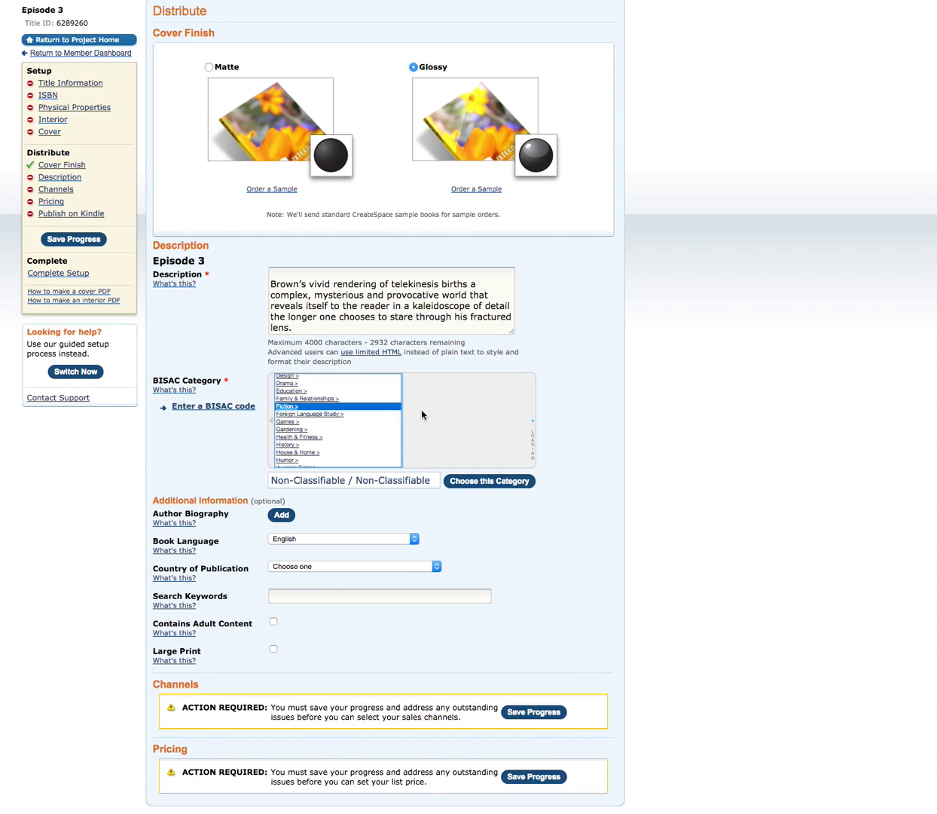
{"action": "scroll", "coordinate": [434, 422], "scroll_direction": "down", "scroll_amount": 2}
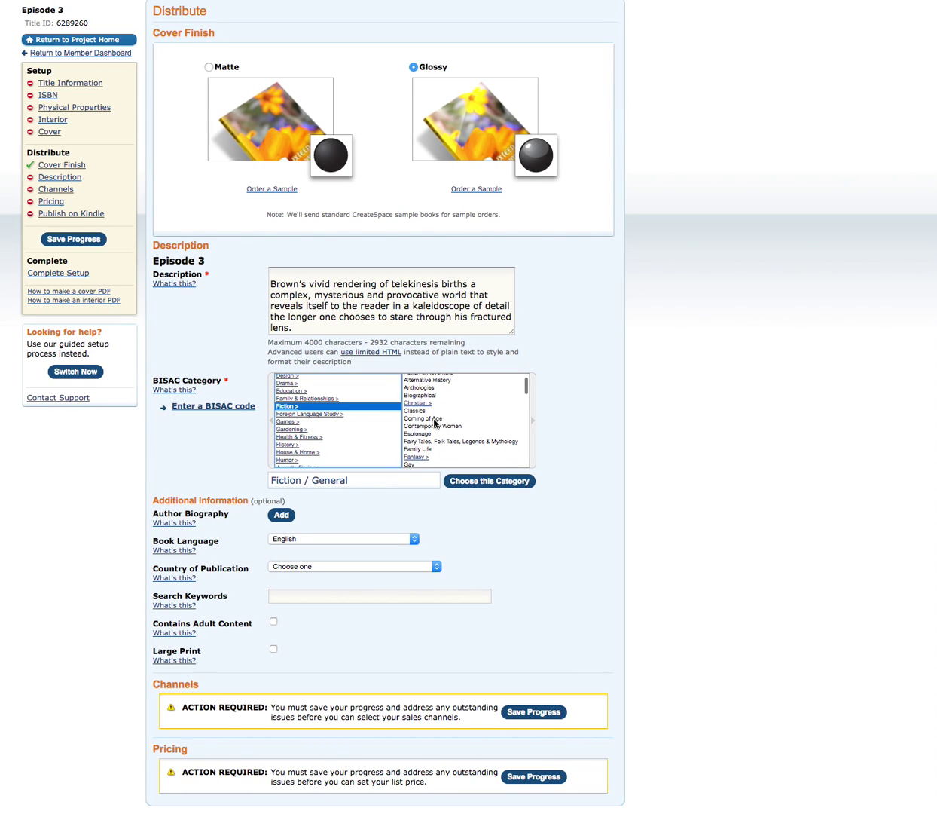
{"action": "left_click", "coordinate": [419, 441]}
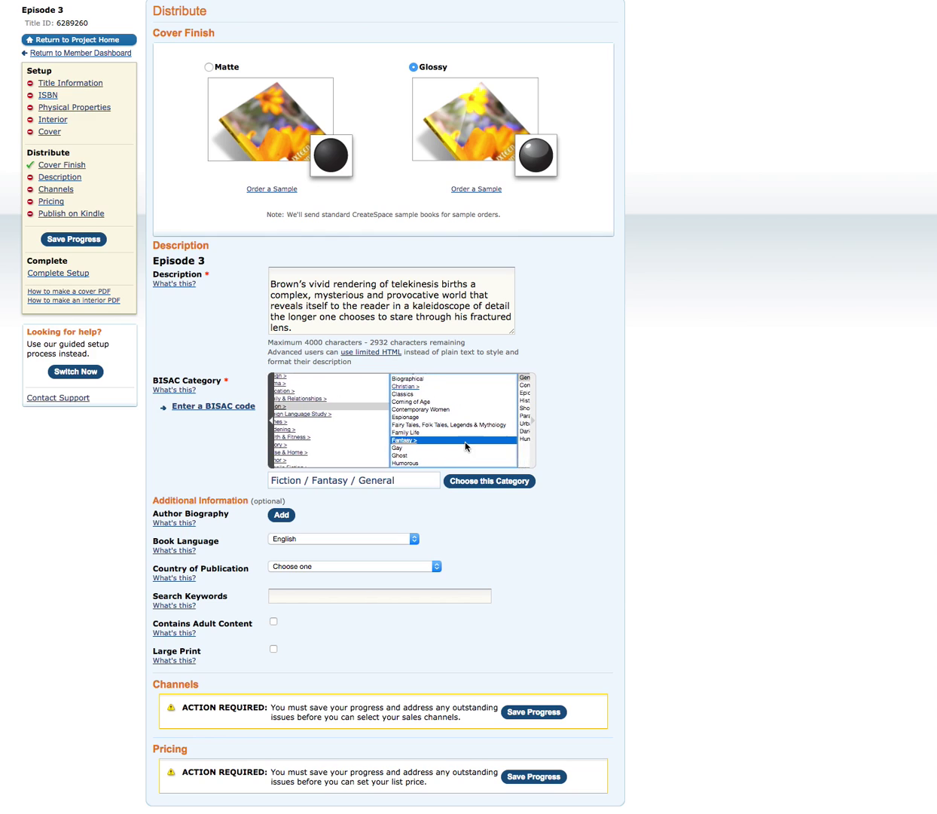
{"action": "left_click", "coordinate": [416, 416]}
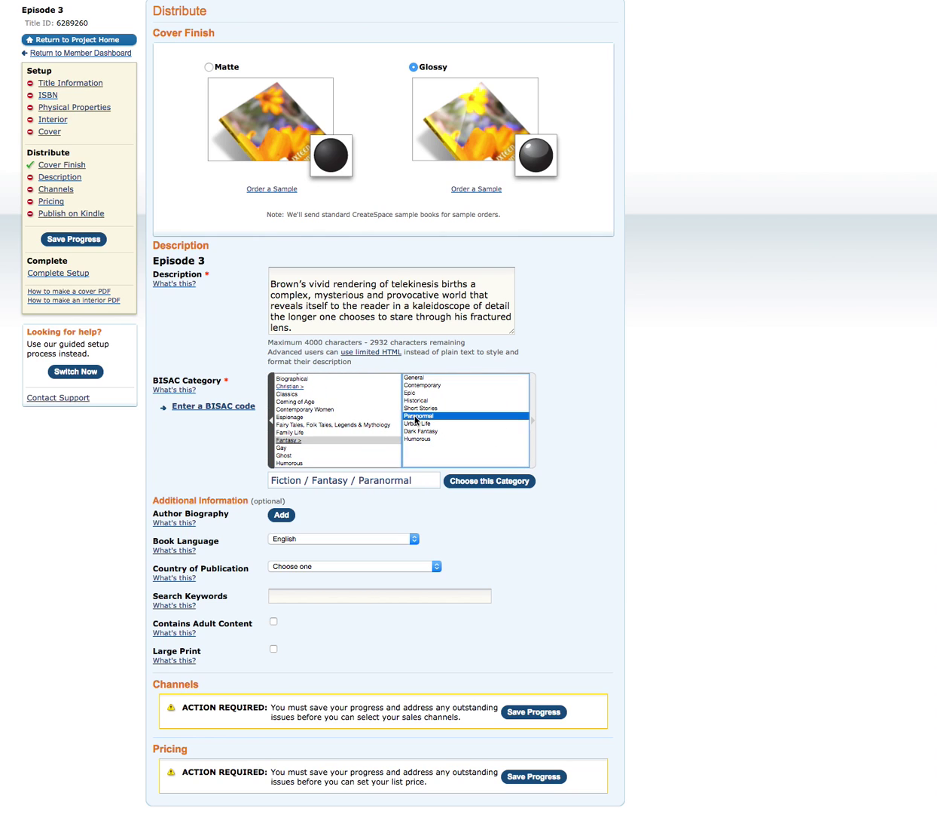
{"action": "left_click", "coordinate": [462, 479]}
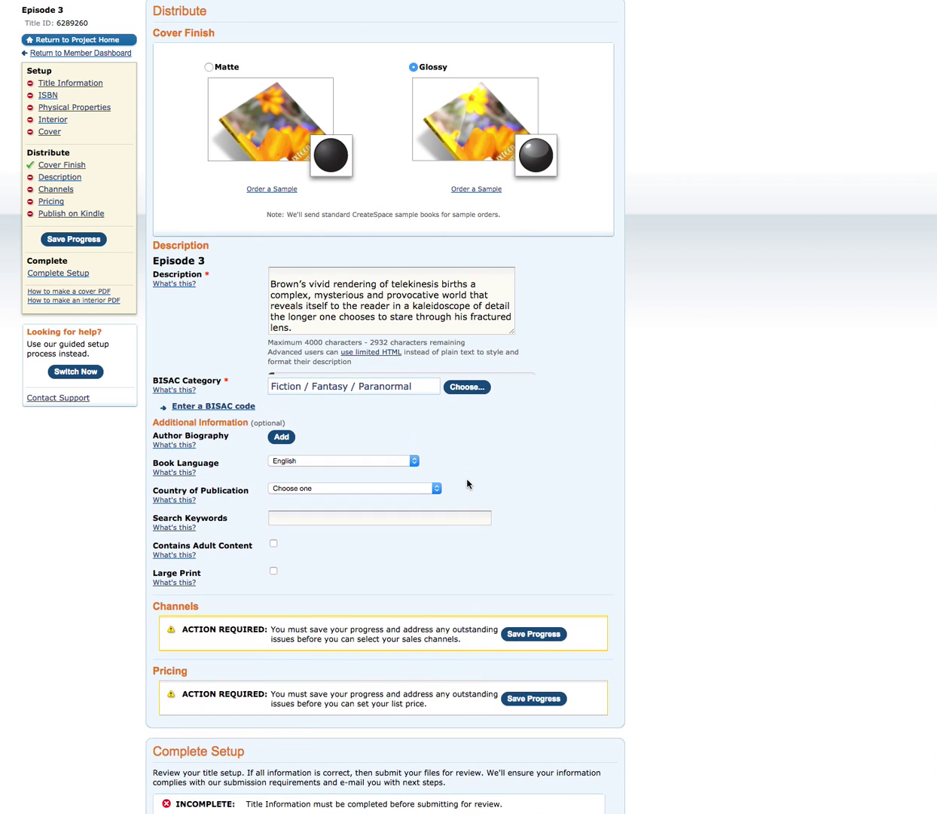
Add an author biography to the title by copying the author bio text at the end of the Green Ones KDP description document.
{"action": "left_click", "coordinate": [281, 437]}
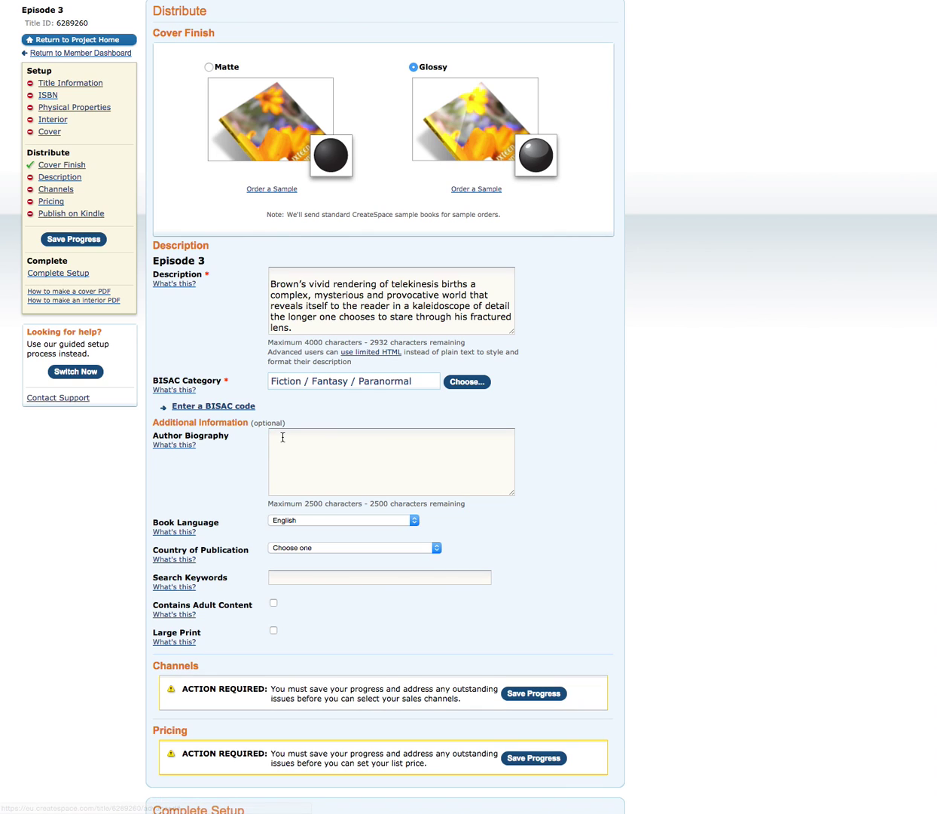
{"action": "key", "text": "ctrl+Up"}
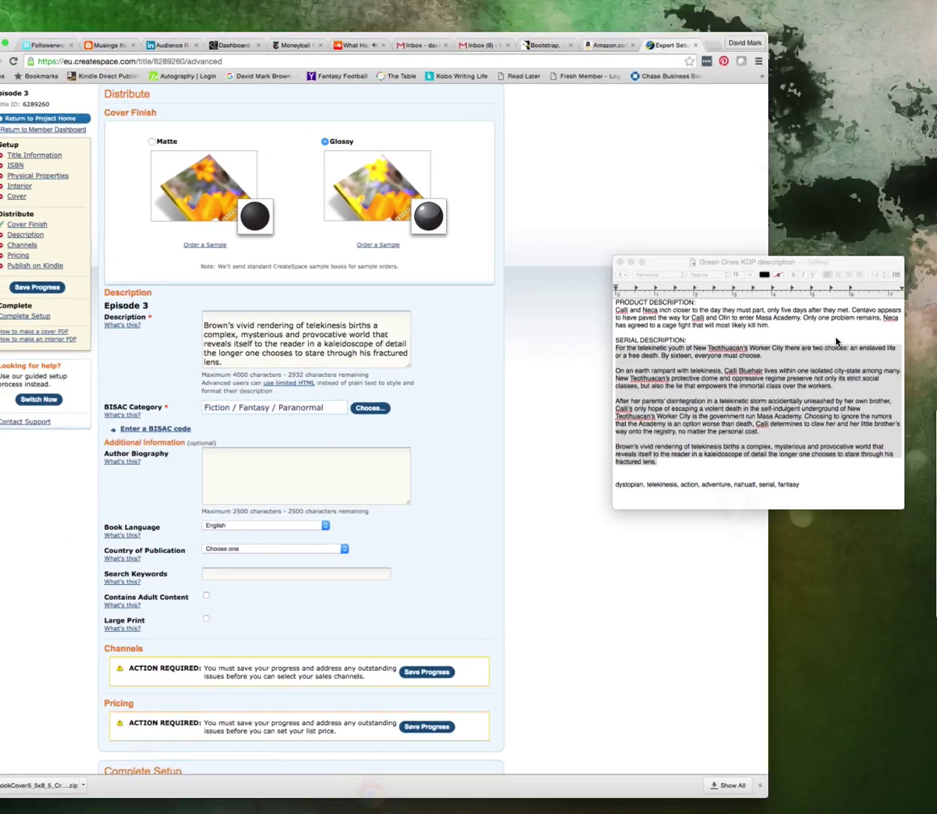
{"action": "left_click", "coordinate": [836, 342]}
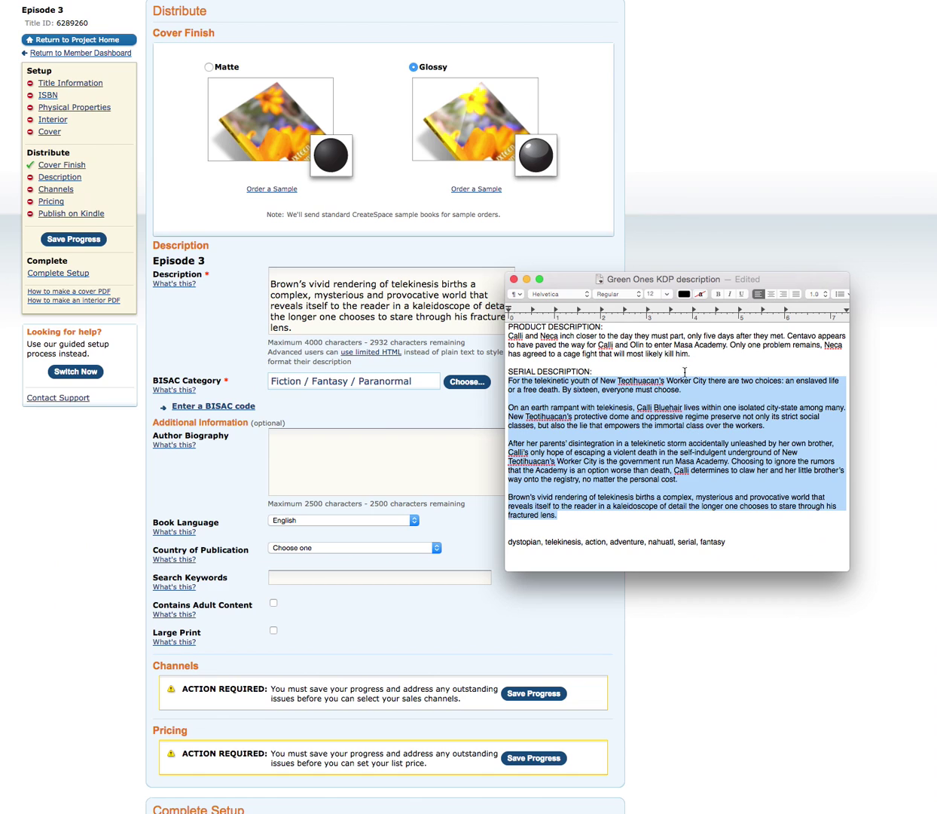
{"action": "scroll", "coordinate": [629, 407], "scroll_direction": "down", "scroll_amount": 5}
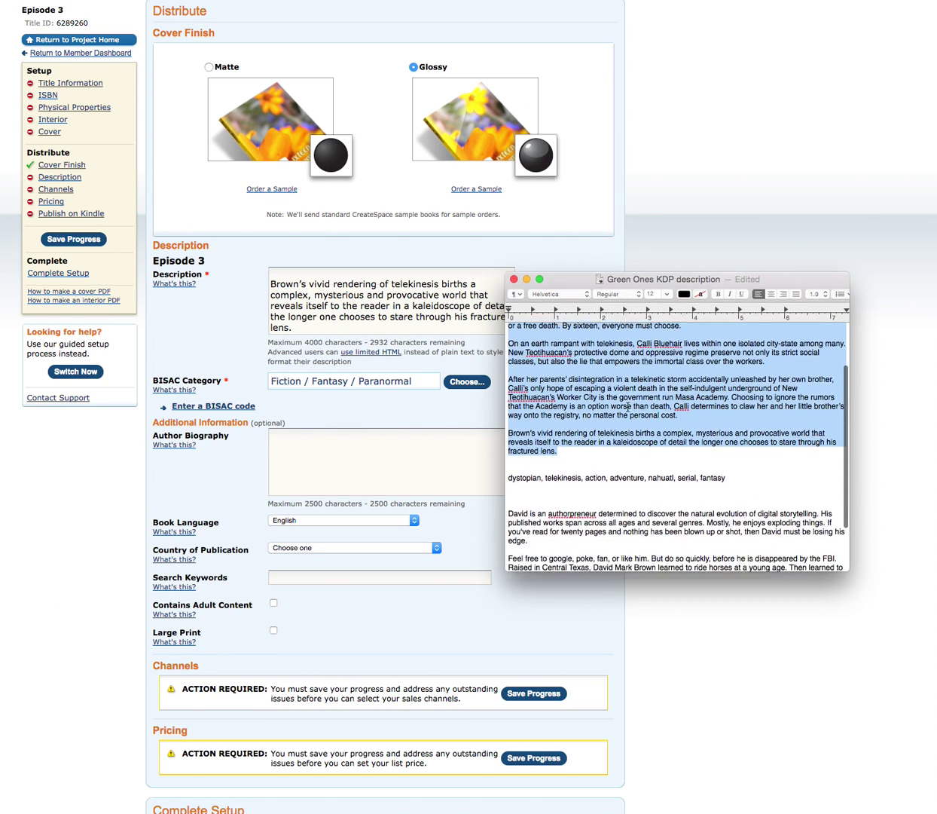
{"action": "left_click", "coordinate": [544, 455]}
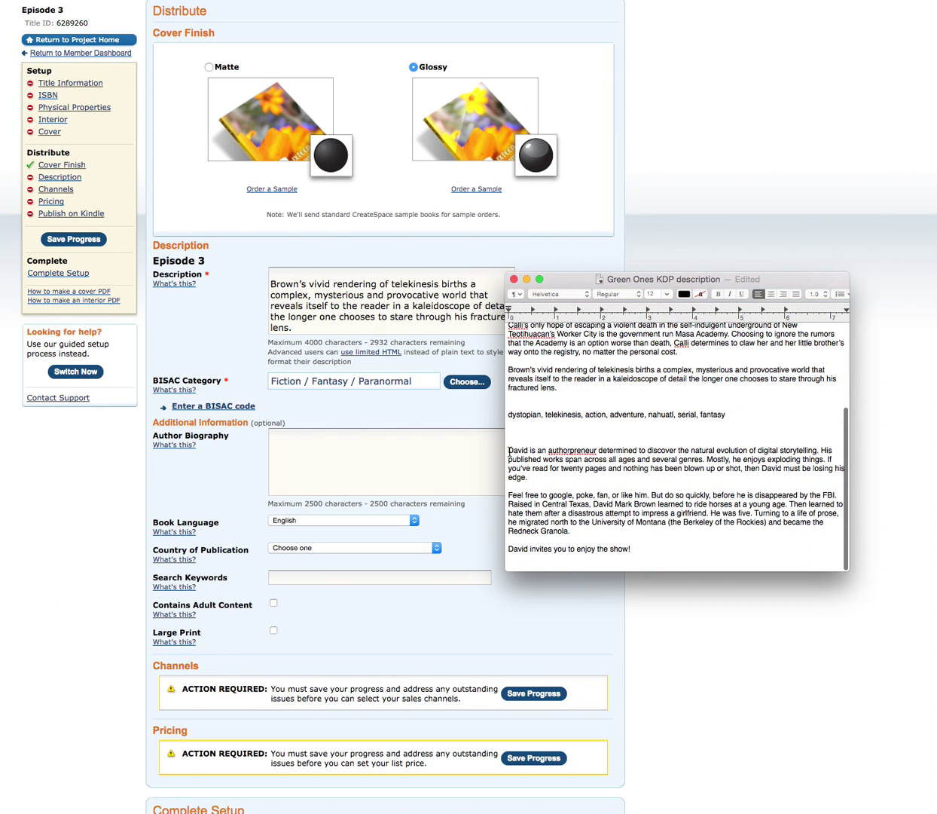
{"action": "left_click_drag", "start_coordinate": [508, 448], "coordinate": [635, 547]}
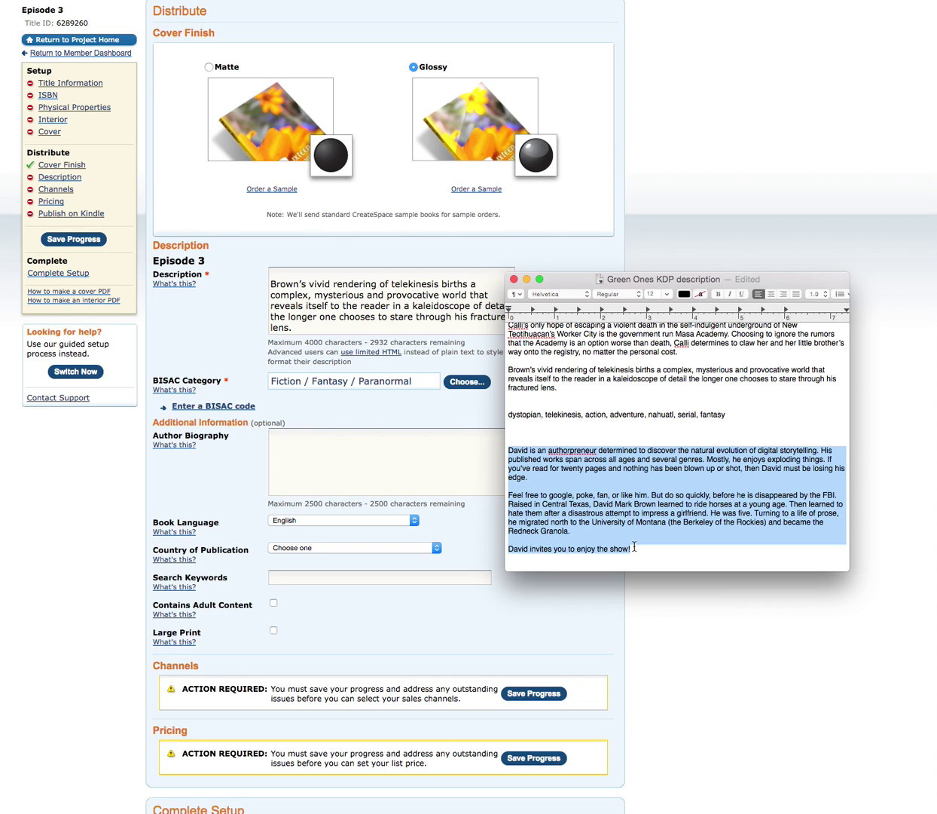
{"action": "left_click", "coordinate": [349, 449]}
{"action": "left_click", "coordinate": [350, 448]}
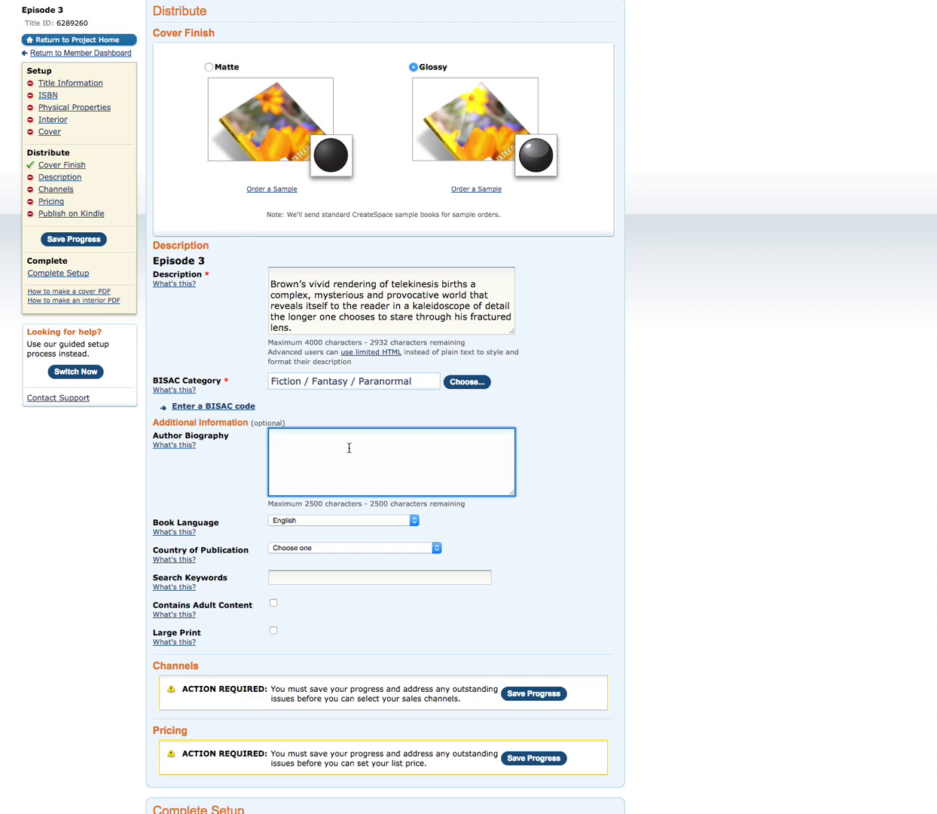
{"action": "key", "text": "super+v"}
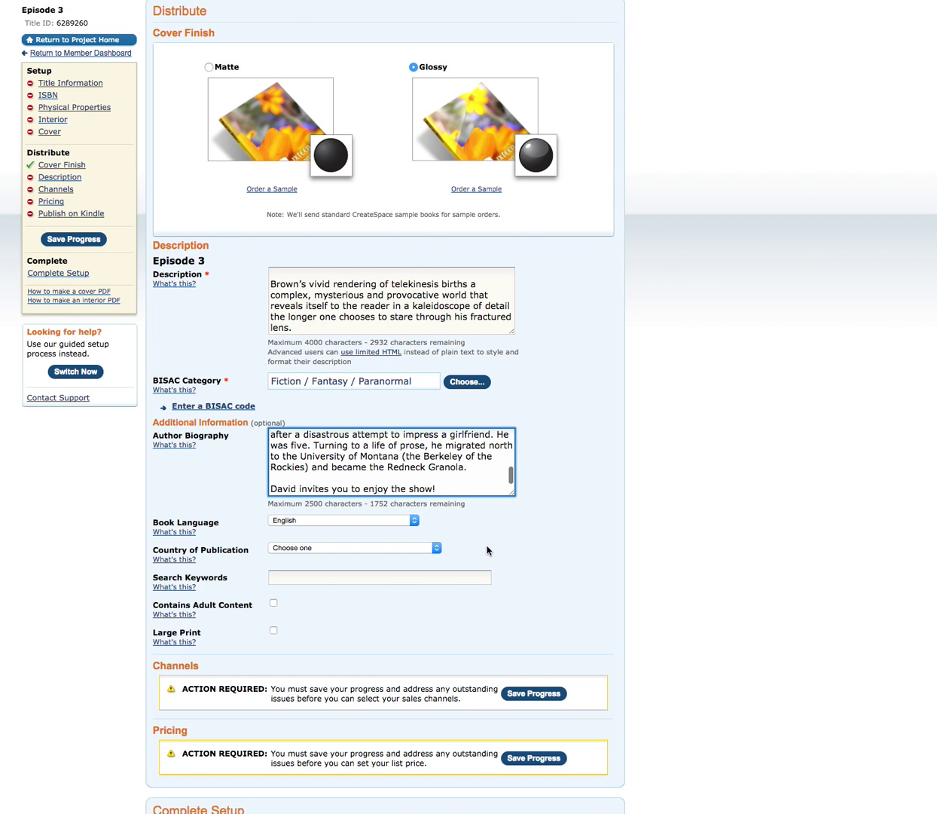
Set the book's country of publication to United States.
{"action": "scroll", "coordinate": [486, 550], "scroll_direction": "down", "scroll_amount": 2}
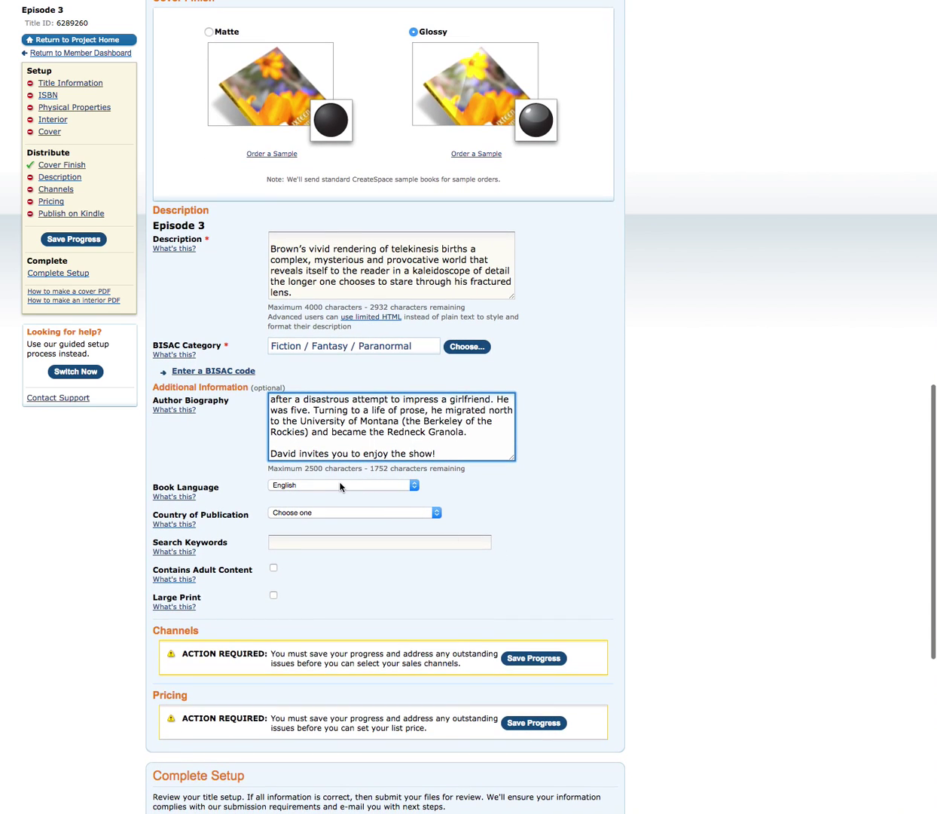
{"action": "left_click", "coordinate": [427, 513]}
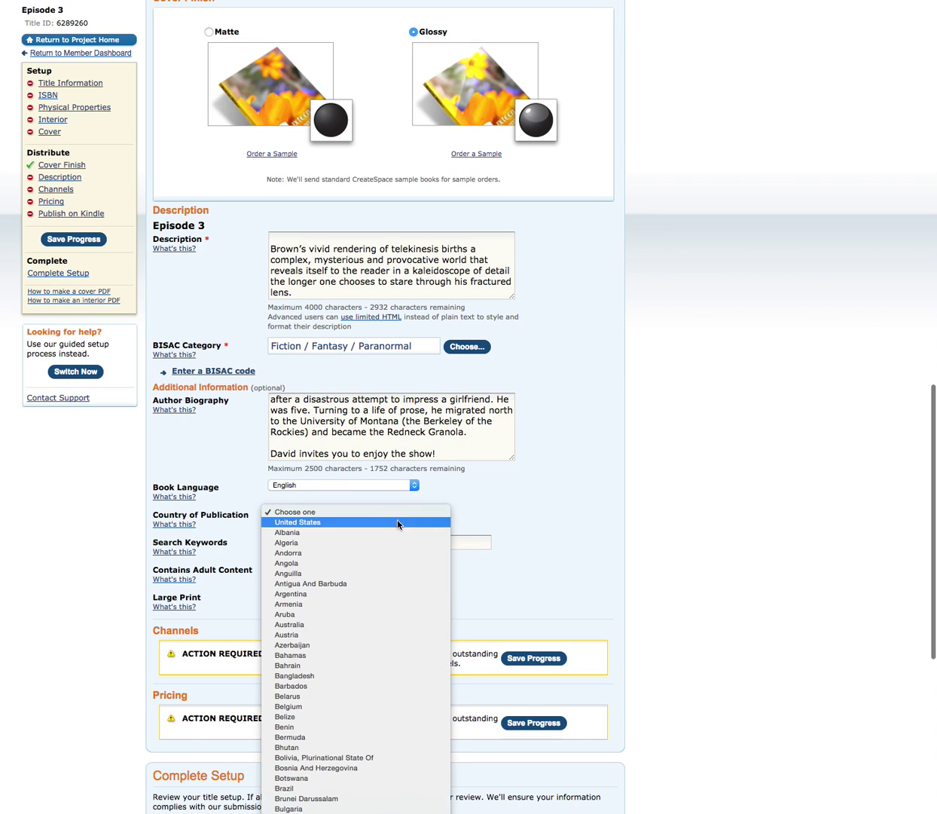
{"action": "left_click", "coordinate": [350, 526]}
Copy the keyword line "dystopian, telekinesis, action, adventure, nahuatl, serial, fantasy" from the Green Ones KDP description document into the search keywords.
{"action": "scroll", "coordinate": [426, 545], "scroll_direction": "down", "scroll_amount": 2}
{"action": "left_click", "coordinate": [350, 511]}
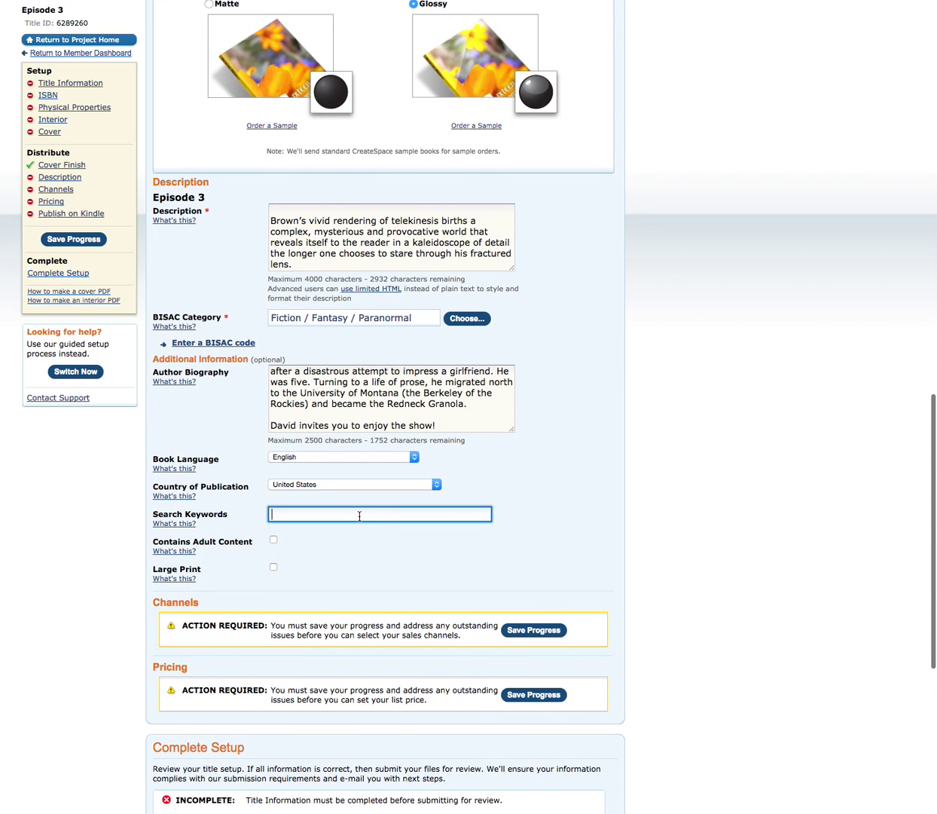
{"action": "key", "text": "ctrl+Up"}
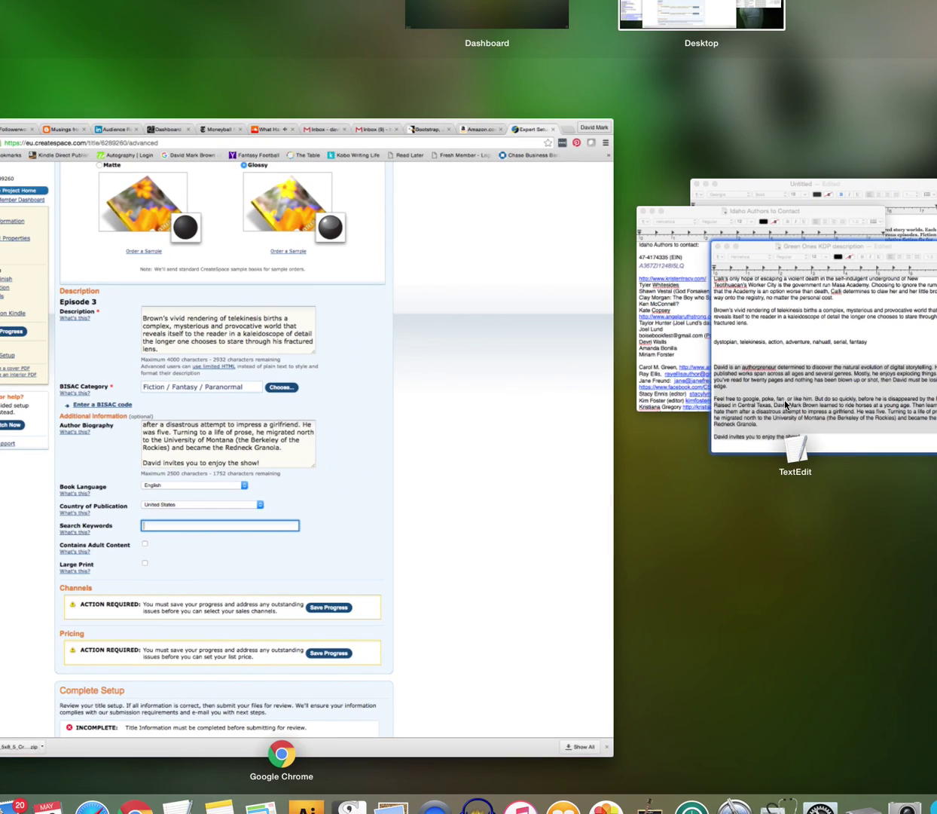
{"action": "left_click", "coordinate": [699, 414]}
{"action": "left_click_drag", "start_coordinate": [729, 415], "coordinate": [447, 417]}
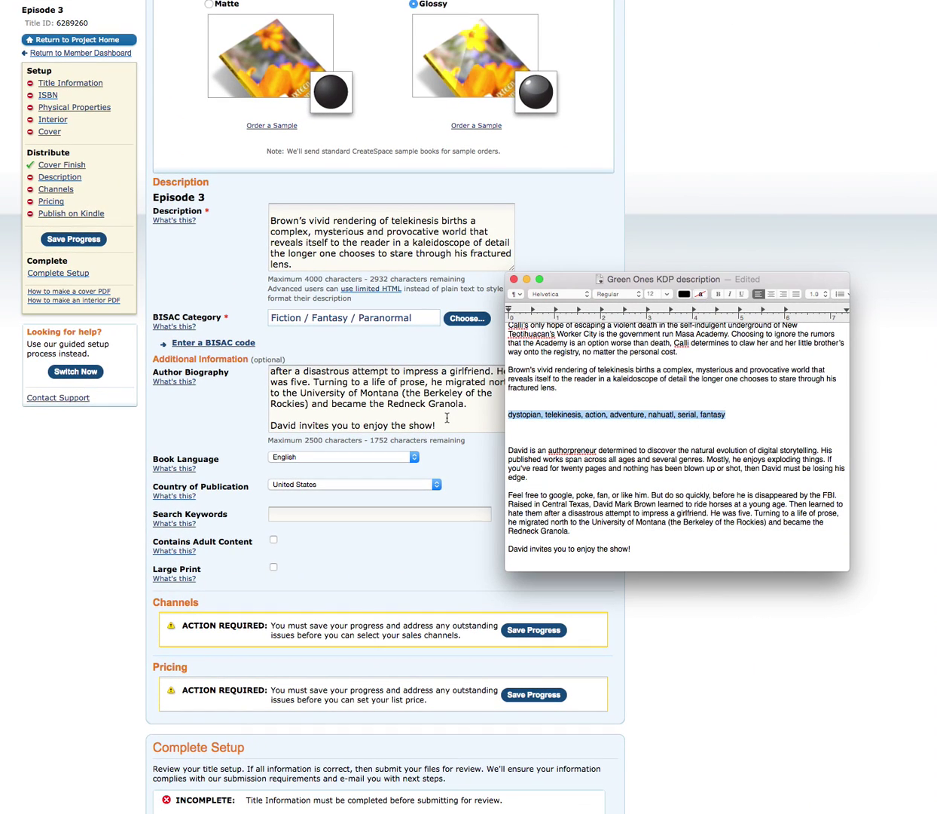
{"action": "left_click", "coordinate": [381, 515]}
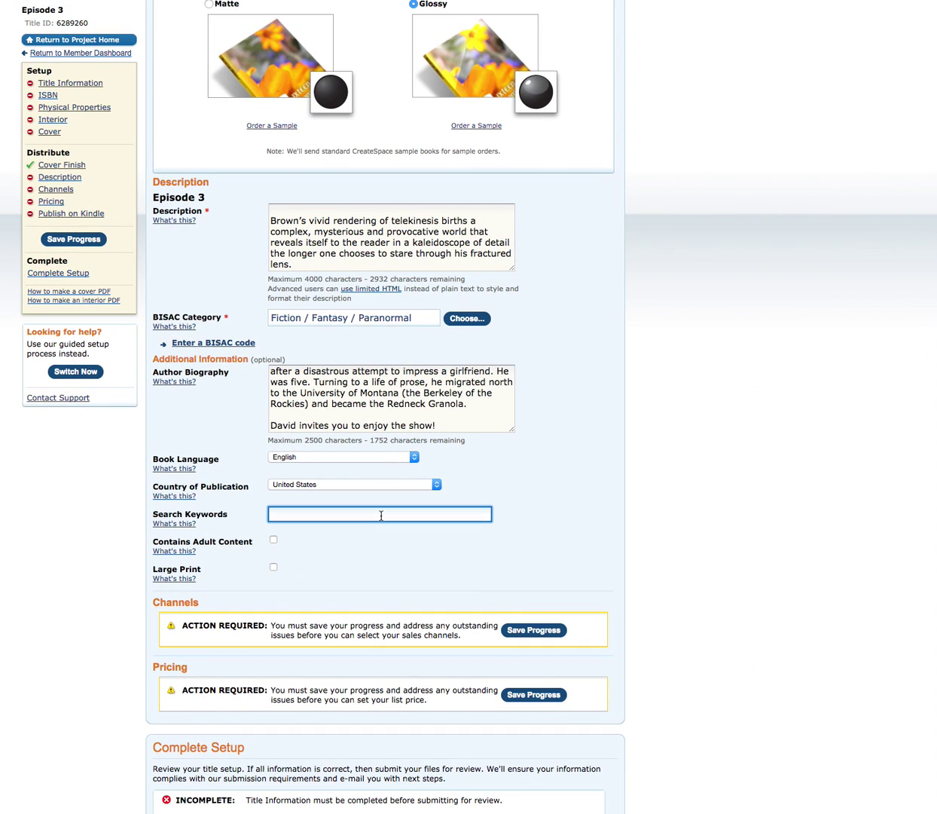
{"action": "key", "text": "super+v"}
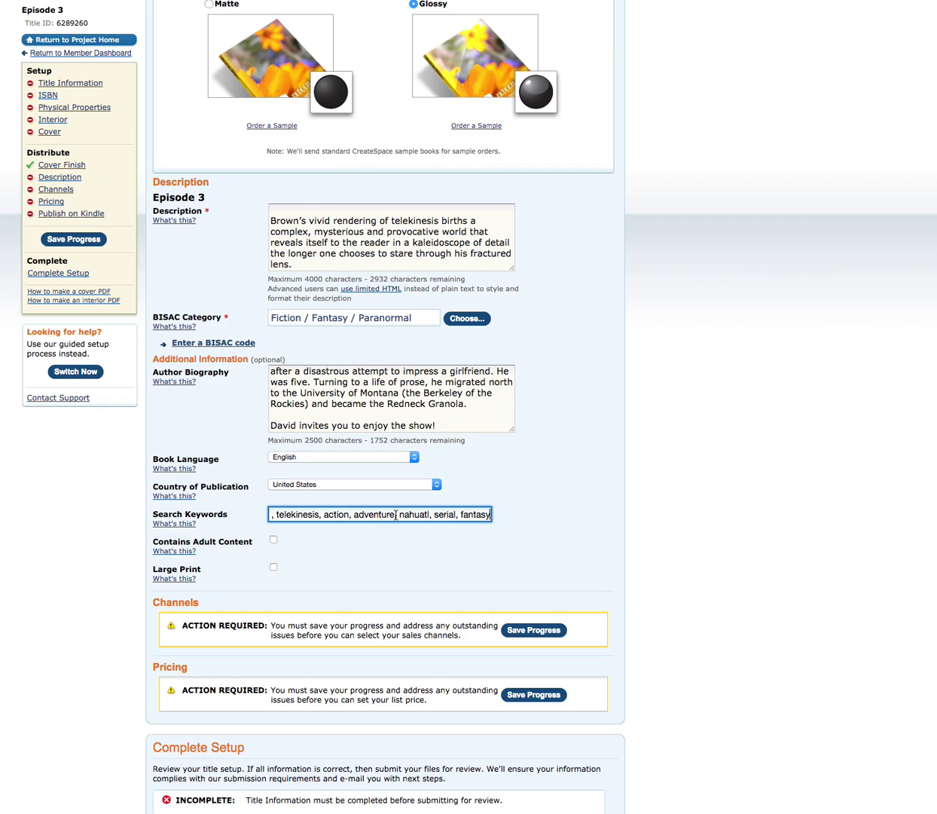
Remove "action, adventure," from the search keywords, leaving dystopian, telekinesis, nahuatl, serial, fantasy.
{"action": "left_click_drag", "start_coordinate": [396, 516], "coordinate": [327, 516]}
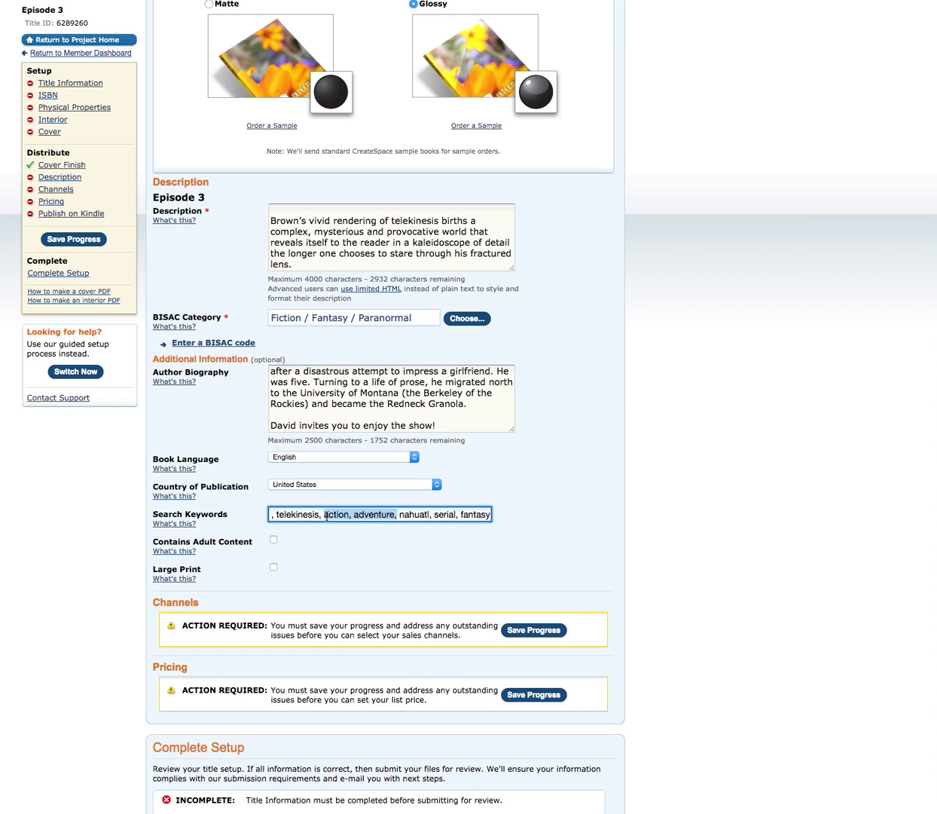
{"action": "key", "text": "BackSpace"}
{"action": "key", "text": "BackSpace"}
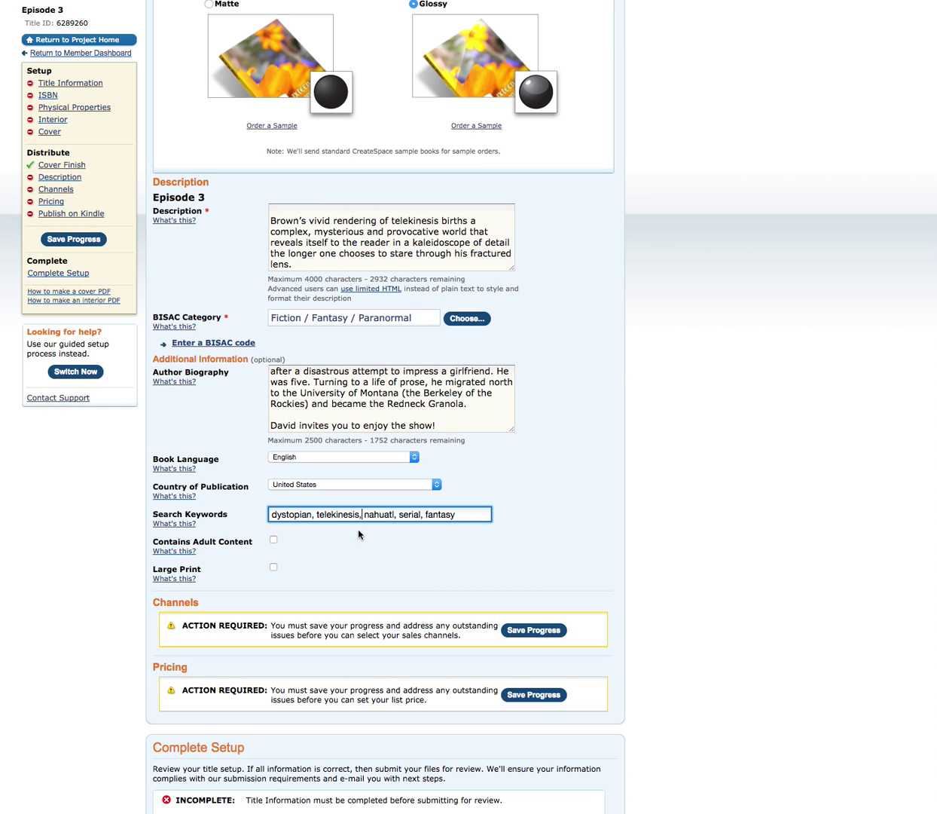
Save the progress of the title setup, uploading the interior and cover files.
{"action": "scroll", "coordinate": [335, 557], "scroll_direction": "down", "scroll_amount": 3}
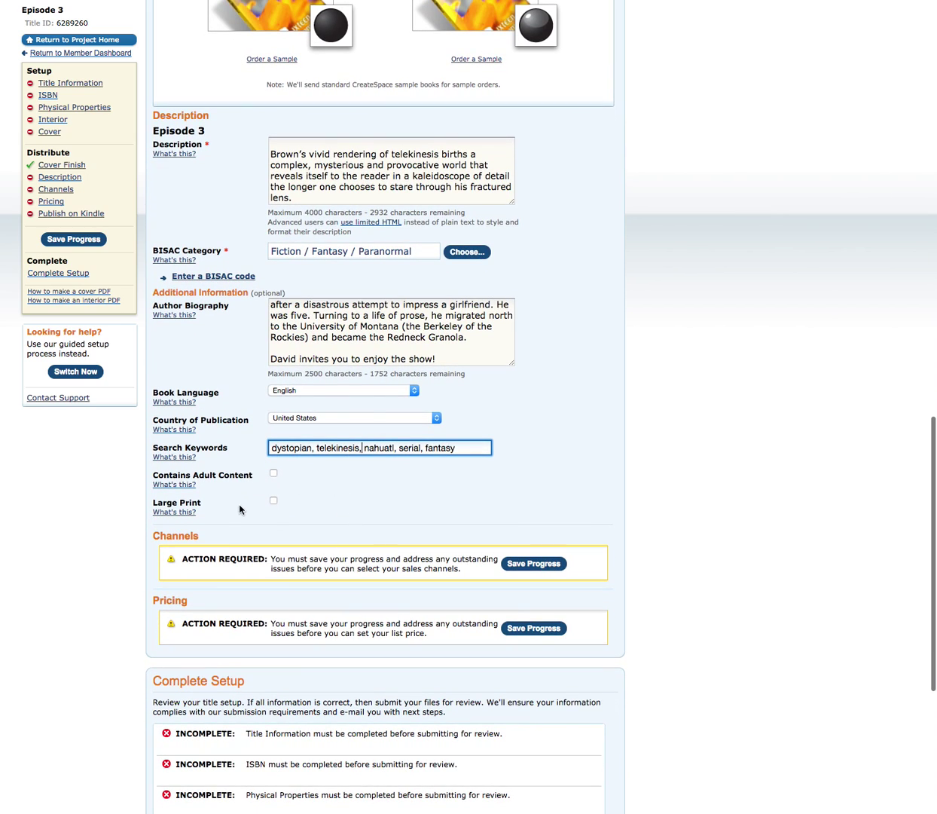
{"action": "scroll", "coordinate": [279, 520], "scroll_direction": "down", "scroll_amount": 4}
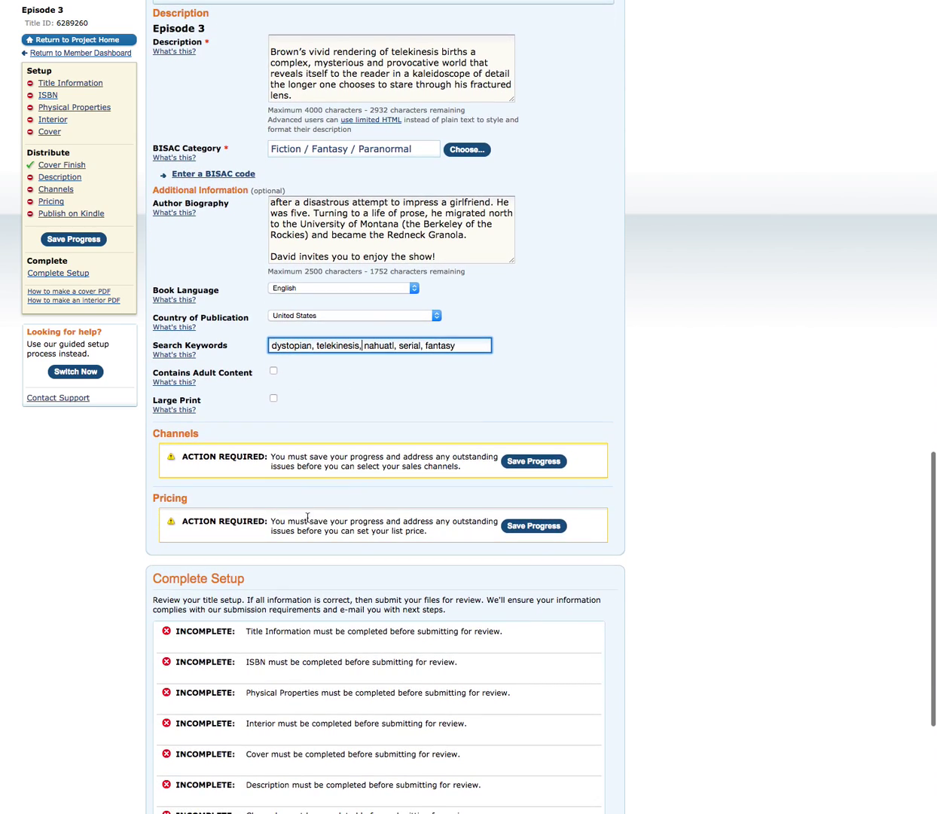
{"action": "scroll", "coordinate": [324, 522], "scroll_direction": "down", "scroll_amount": 3}
{"action": "scroll", "coordinate": [349, 526], "scroll_direction": "down", "scroll_amount": 5}
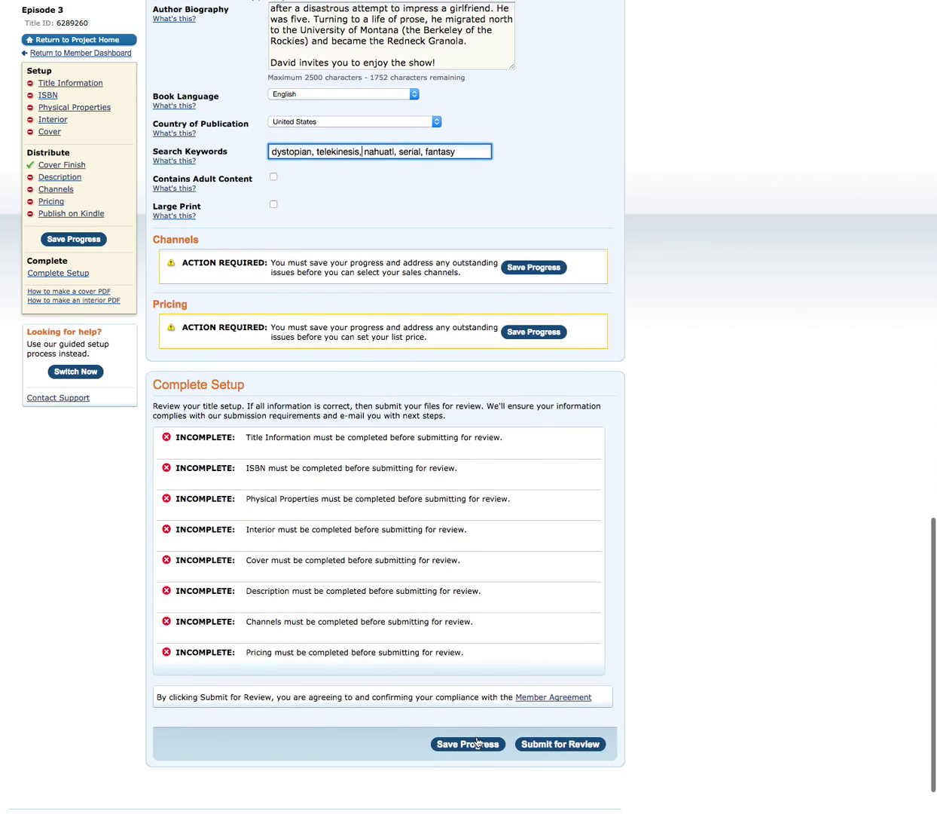
{"action": "left_click", "coordinate": [478, 746]}
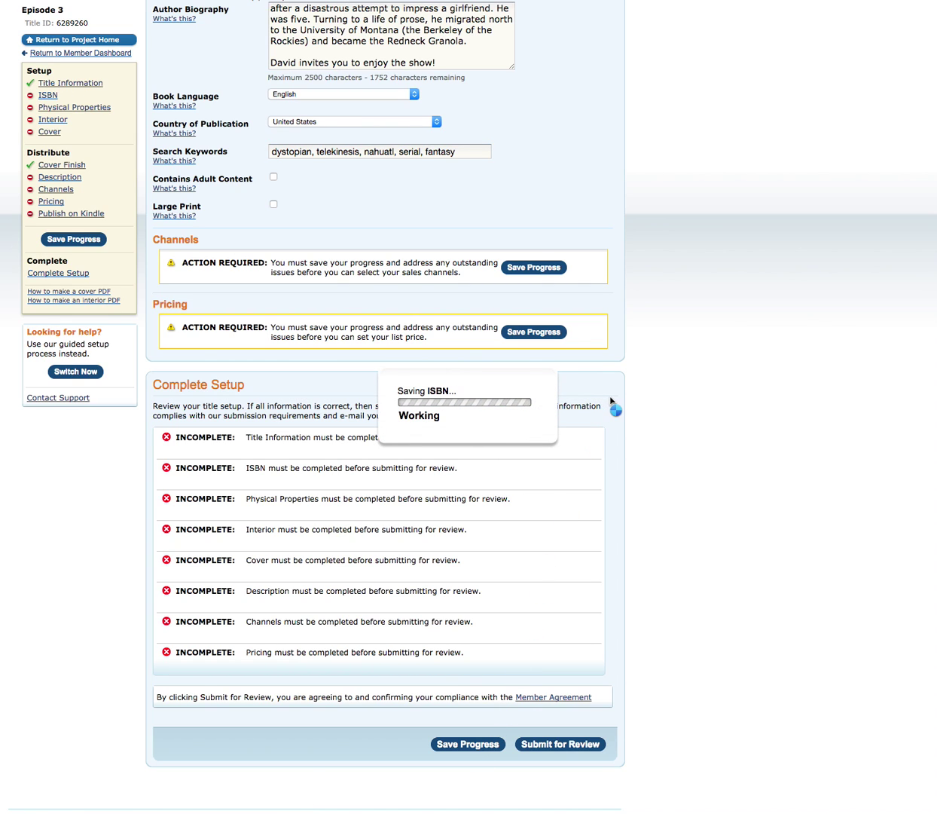
{"action": "scroll", "coordinate": [610, 399], "scroll_direction": "up", "scroll_amount": 1}
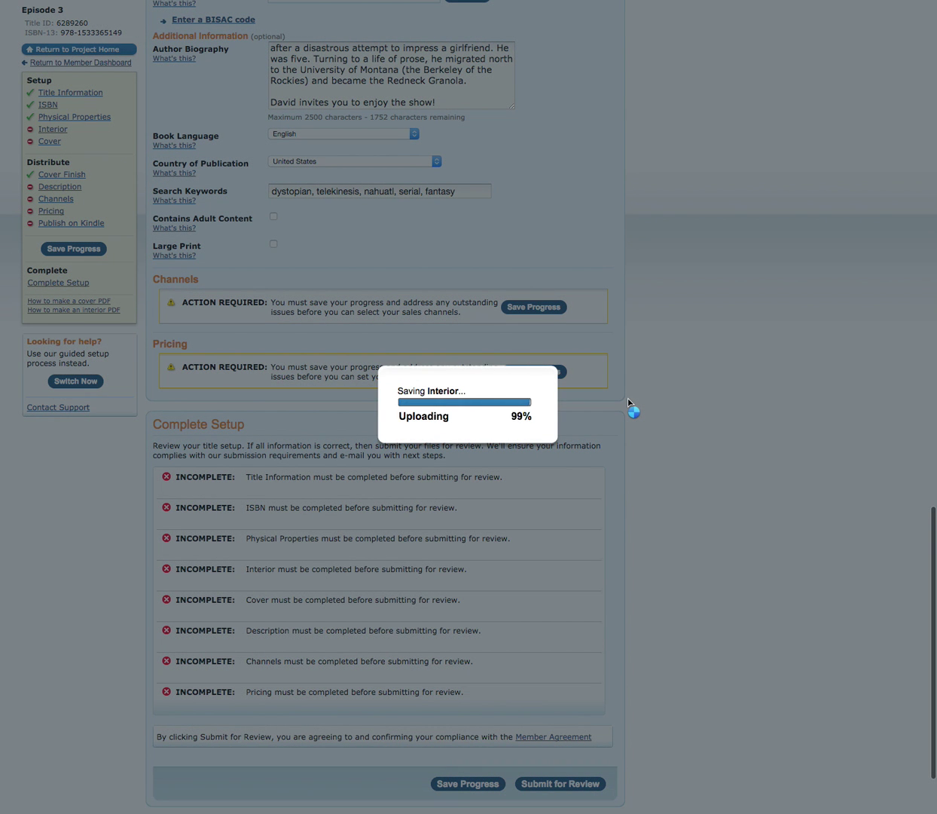
{"action": "scroll", "coordinate": [625, 402], "scroll_direction": "down", "scroll_amount": 1}
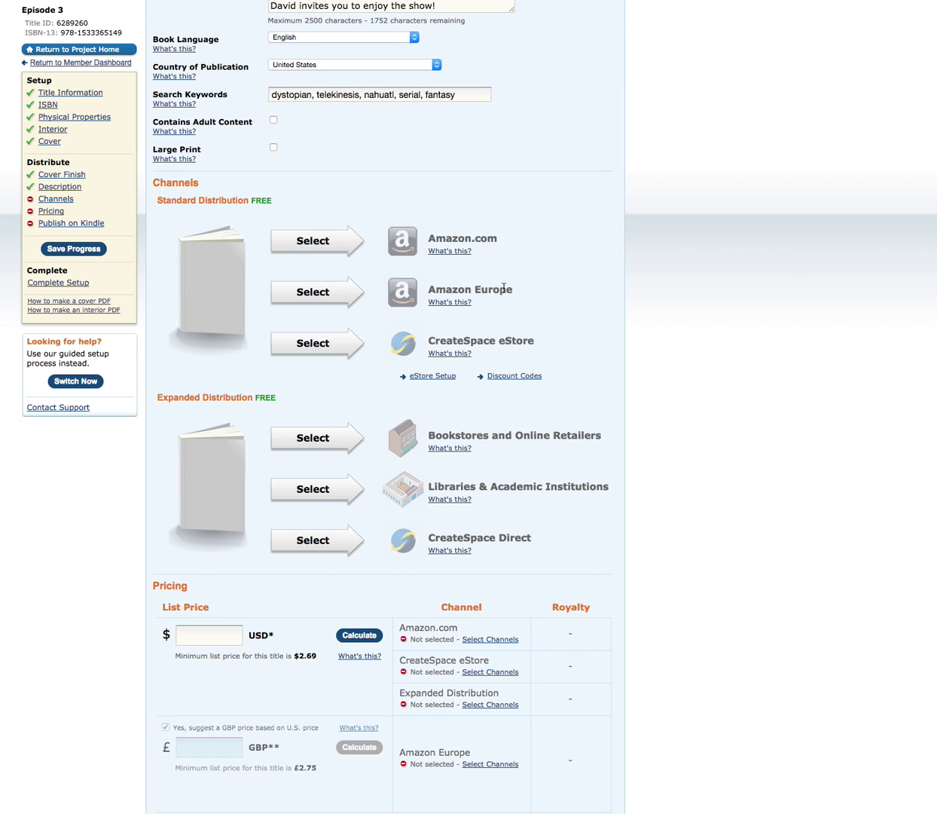
Select the Amazon.com, Amazon Europe and CreateSpace eStore channels under Standard Distribution.
{"action": "left_click", "coordinate": [318, 245]}
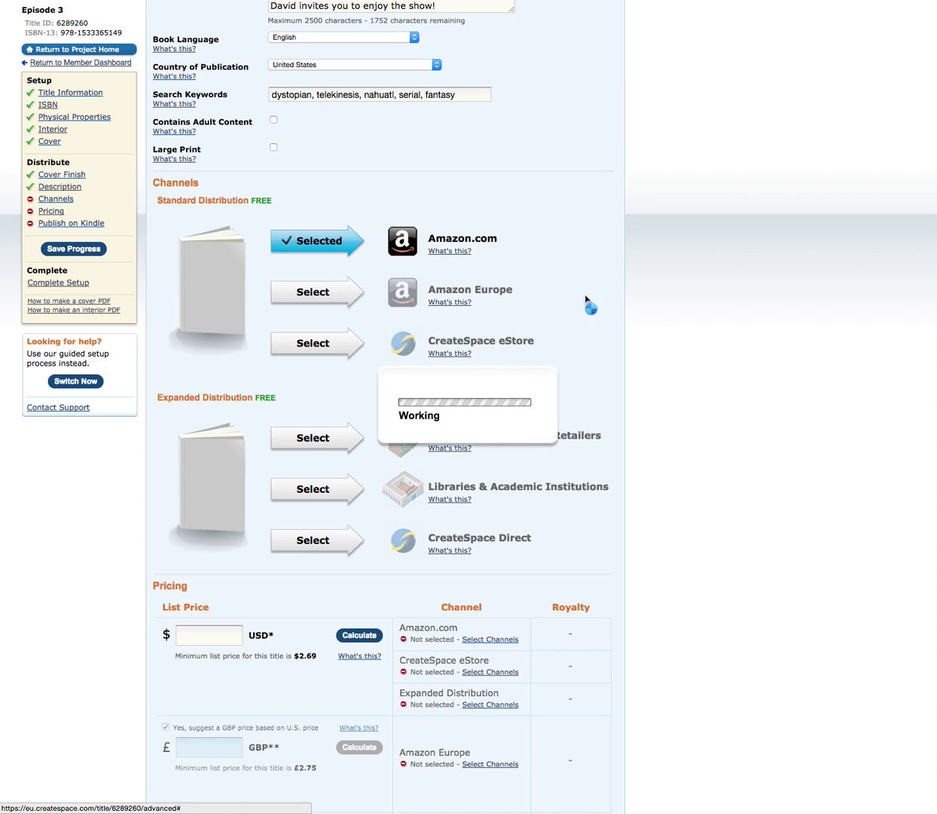
{"action": "scroll", "coordinate": [614, 306], "scroll_direction": "down", "scroll_amount": 3}
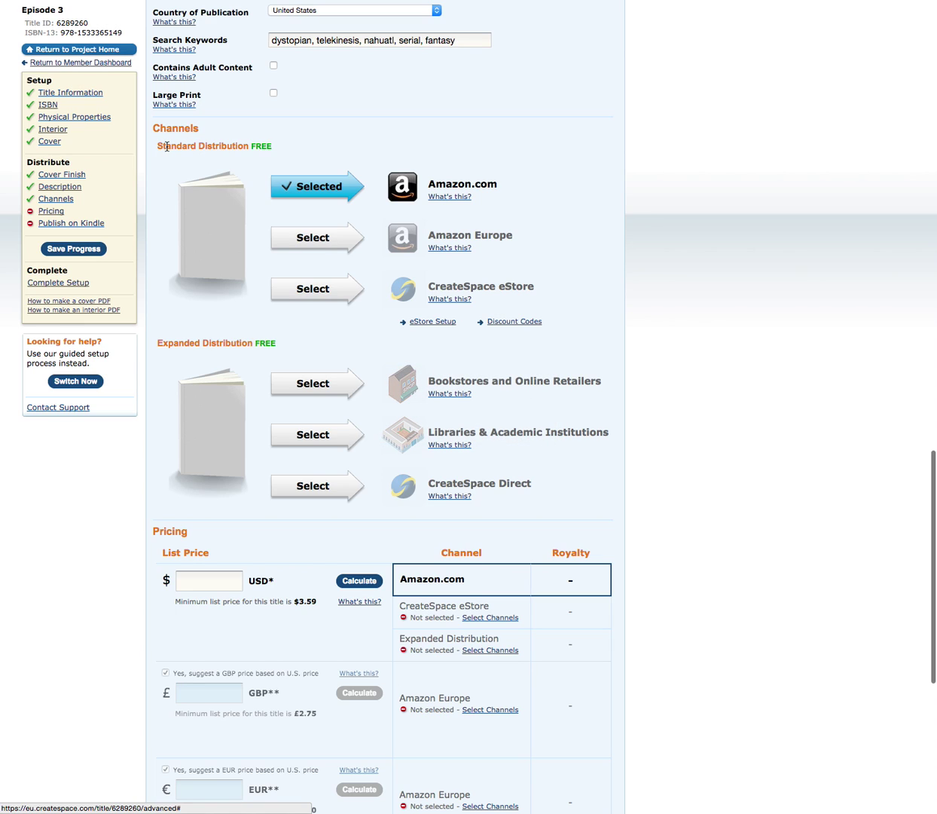
{"action": "left_click", "coordinate": [312, 238]}
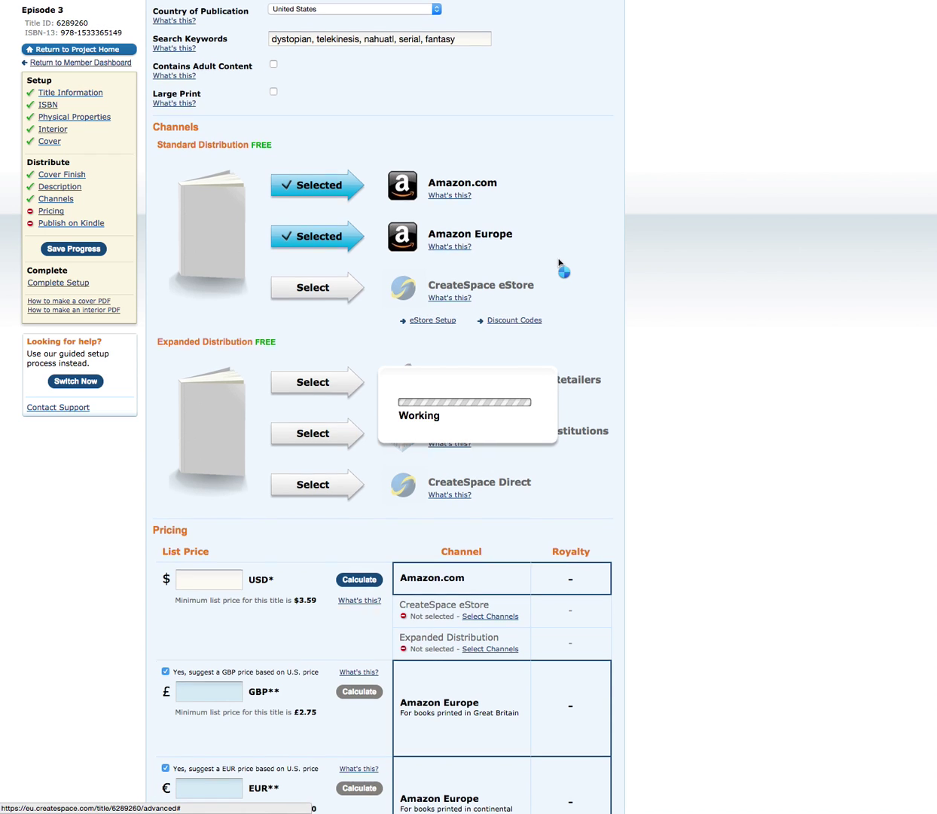
{"action": "scroll", "coordinate": [560, 264], "scroll_direction": "down", "scroll_amount": 1}
{"action": "scroll", "coordinate": [560, 263], "scroll_direction": "down", "scroll_amount": 2}
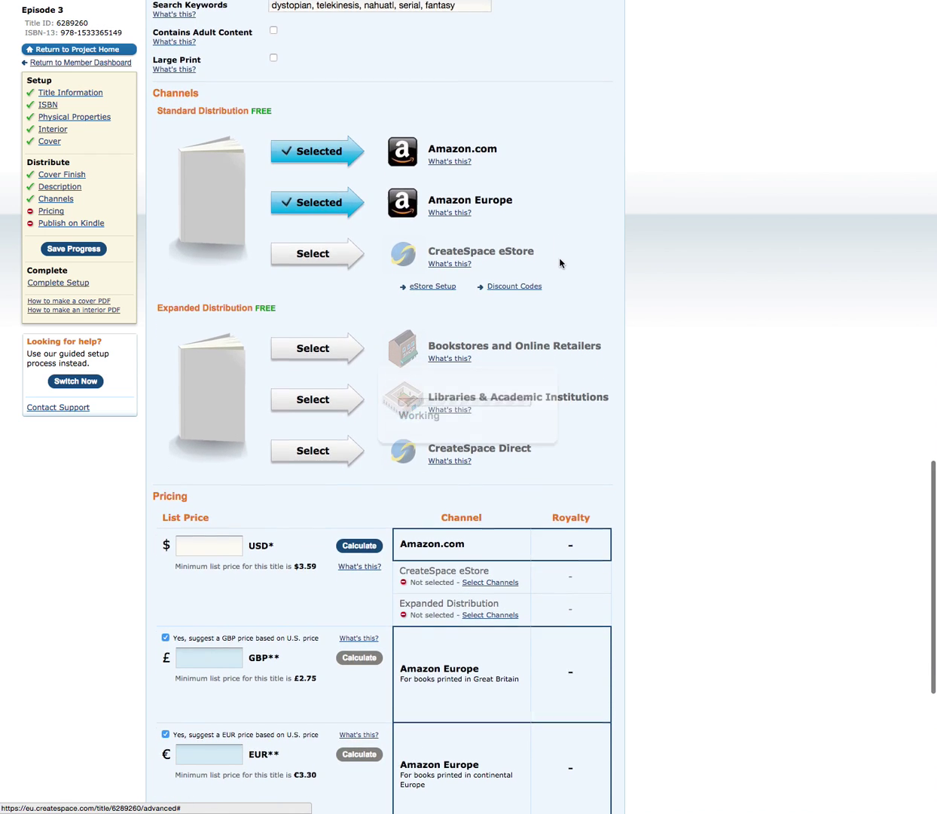
{"action": "left_click", "coordinate": [329, 242]}
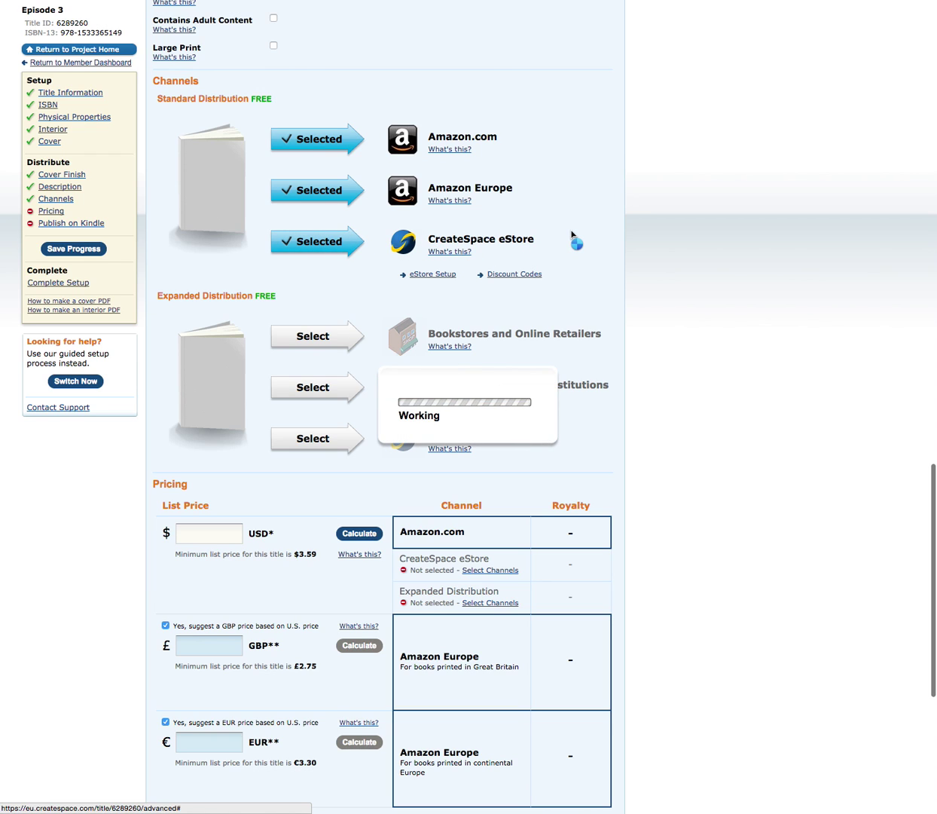
Set the USD list price to 3.99 and calculate its royalties with the suggested GBP price turned off.
{"action": "scroll", "coordinate": [573, 235], "scroll_direction": "down", "scroll_amount": 1}
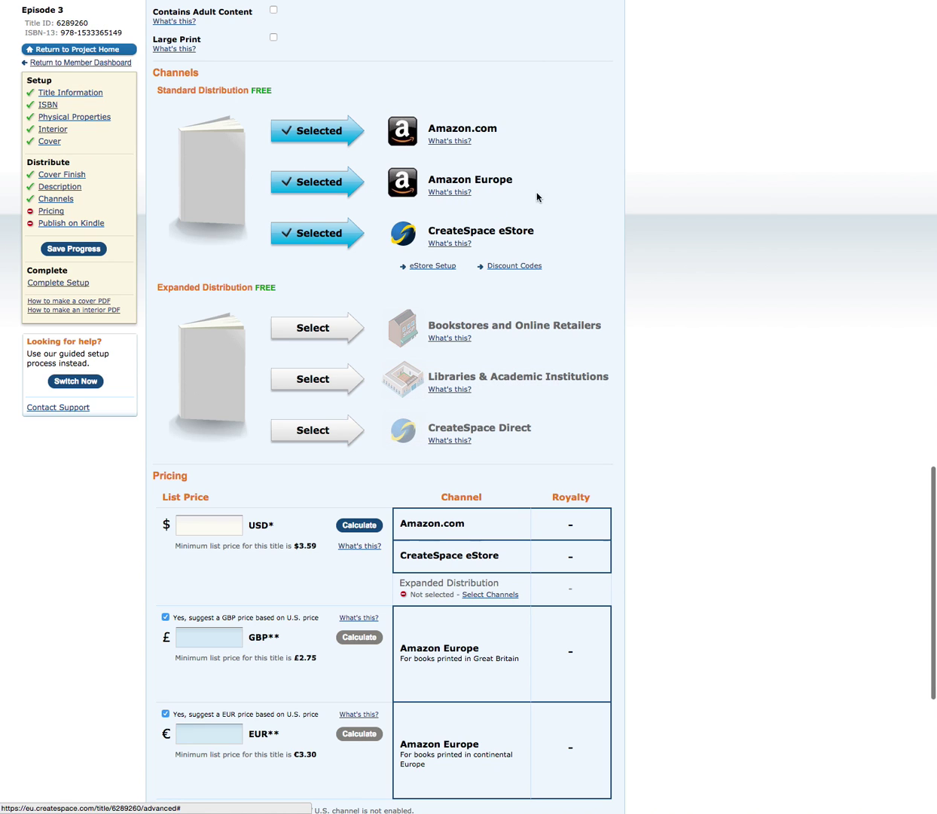
{"action": "scroll", "coordinate": [564, 202], "scroll_direction": "down", "scroll_amount": 2}
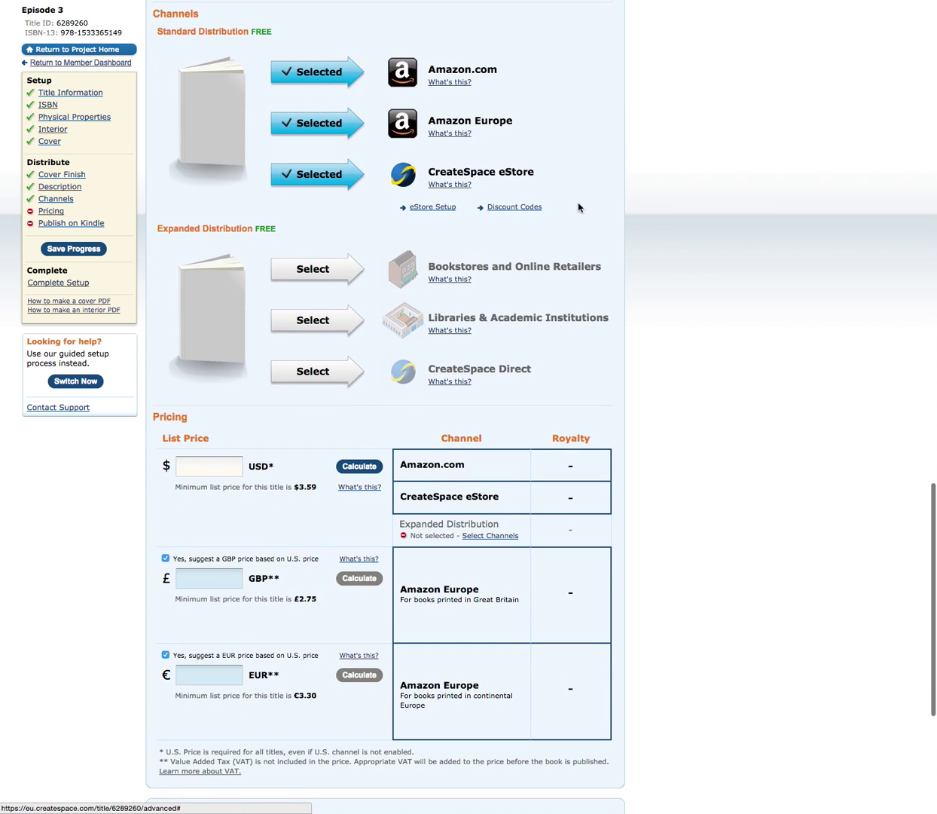
{"action": "scroll", "coordinate": [367, 239], "scroll_direction": "down", "scroll_amount": 1}
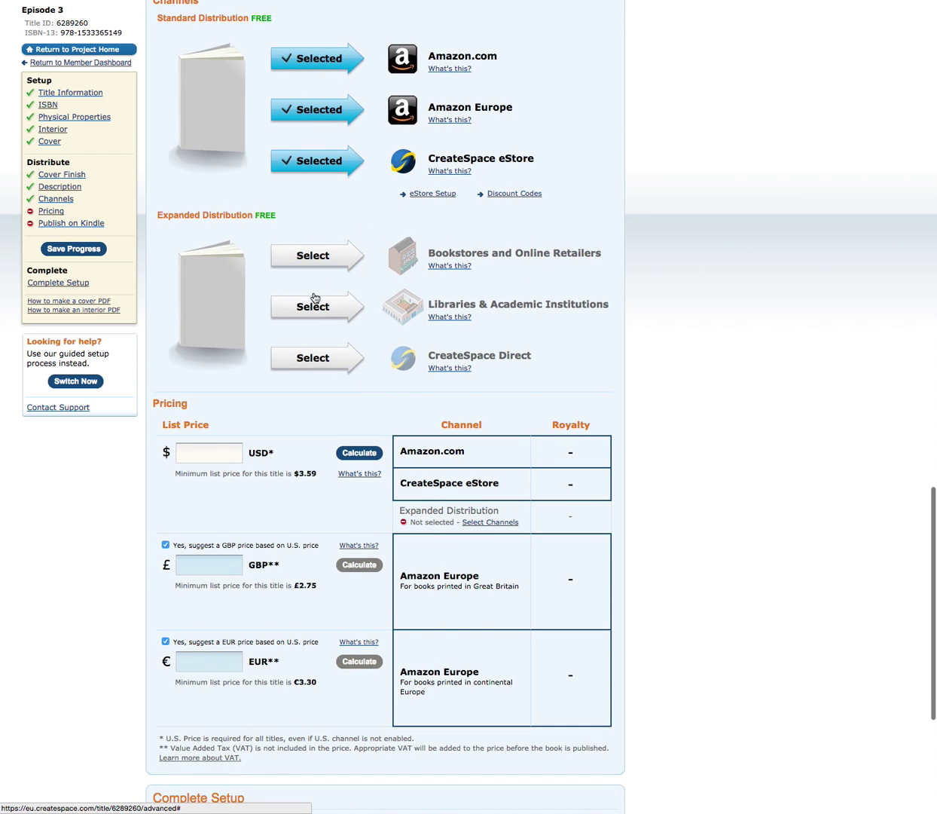
{"action": "scroll", "coordinate": [309, 395], "scroll_direction": "down", "scroll_amount": 1}
{"action": "left_click", "coordinate": [213, 443]}
{"action": "type", "text": "3"}
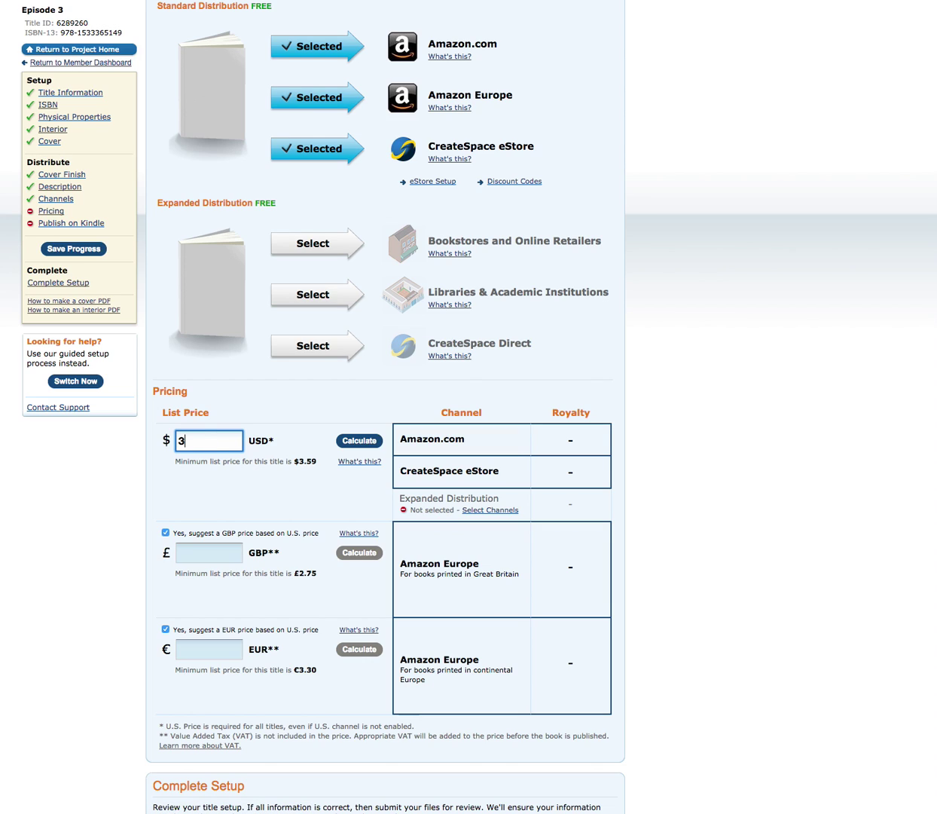
{"action": "type", "text": ".99"}
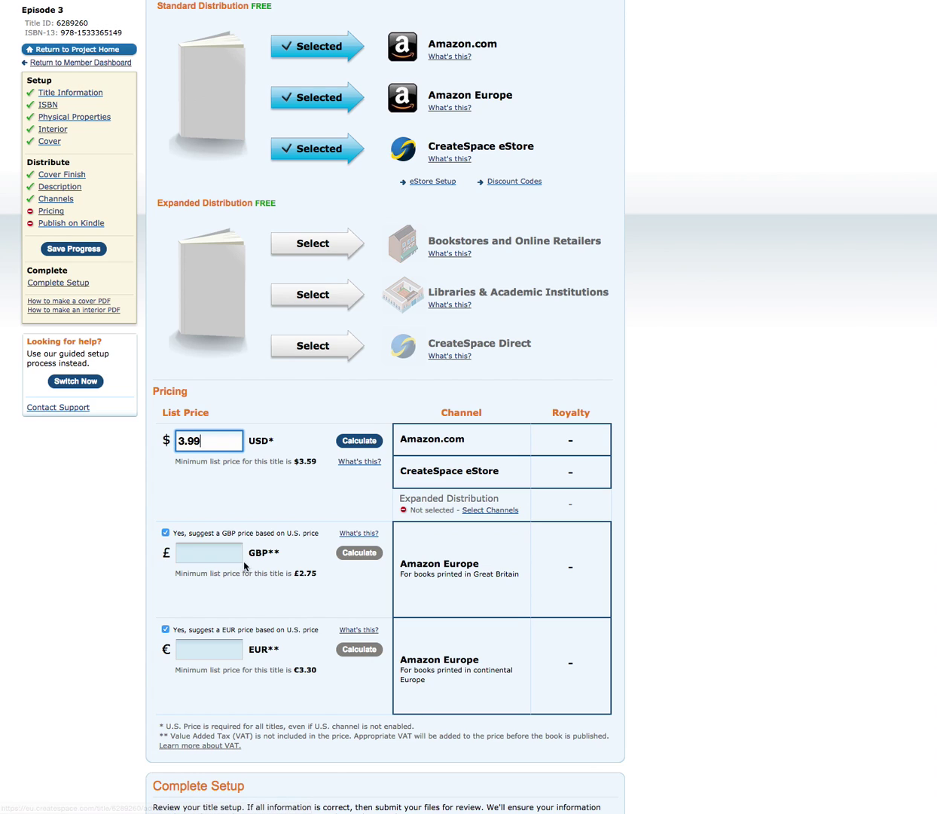
{"action": "left_click", "coordinate": [166, 533]}
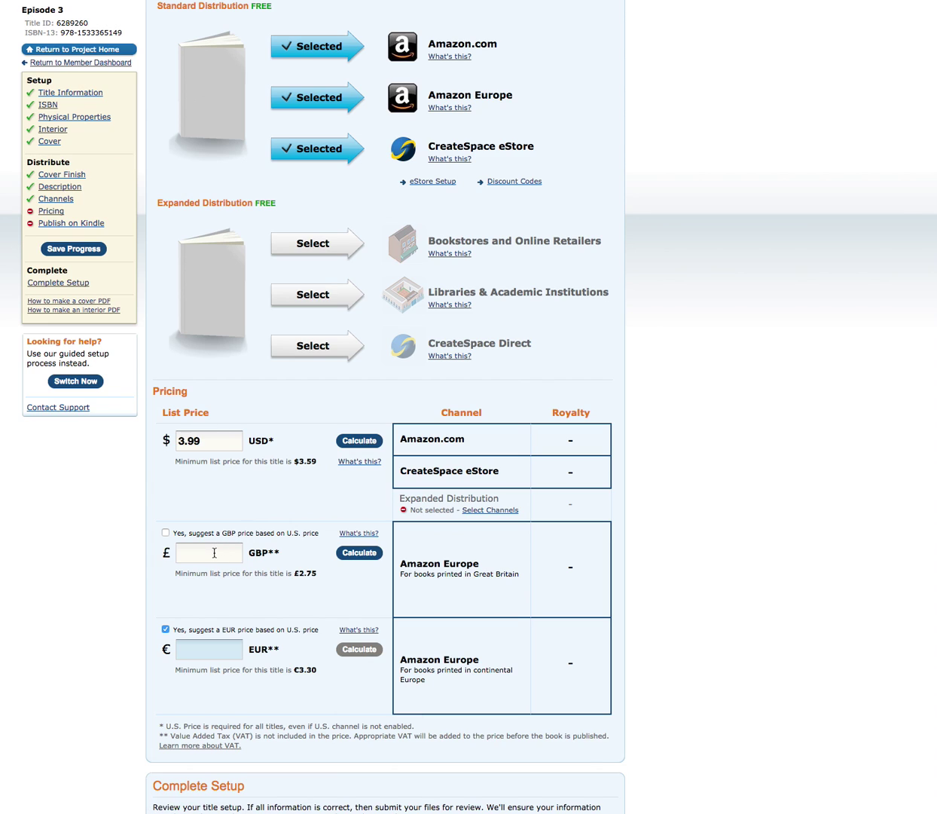
{"action": "left_click", "coordinate": [353, 443]}
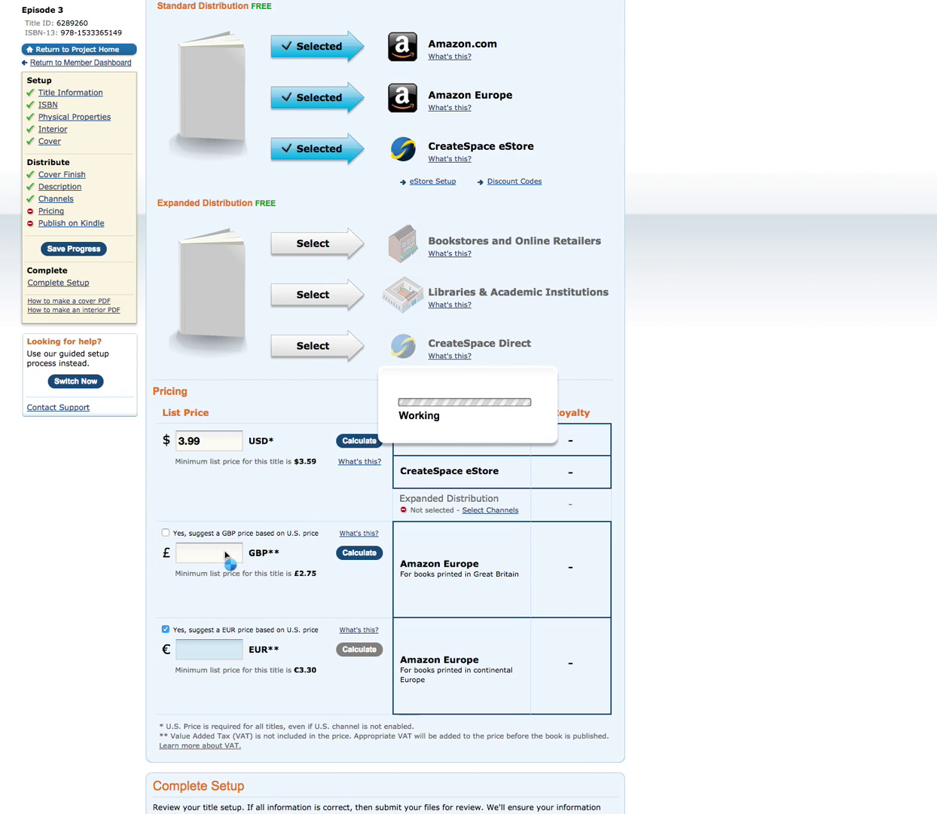
Turn off the GBP price suggestion based on the U.S. price and set the GBP list price to 2.99.
{"action": "left_click", "coordinate": [166, 533]}
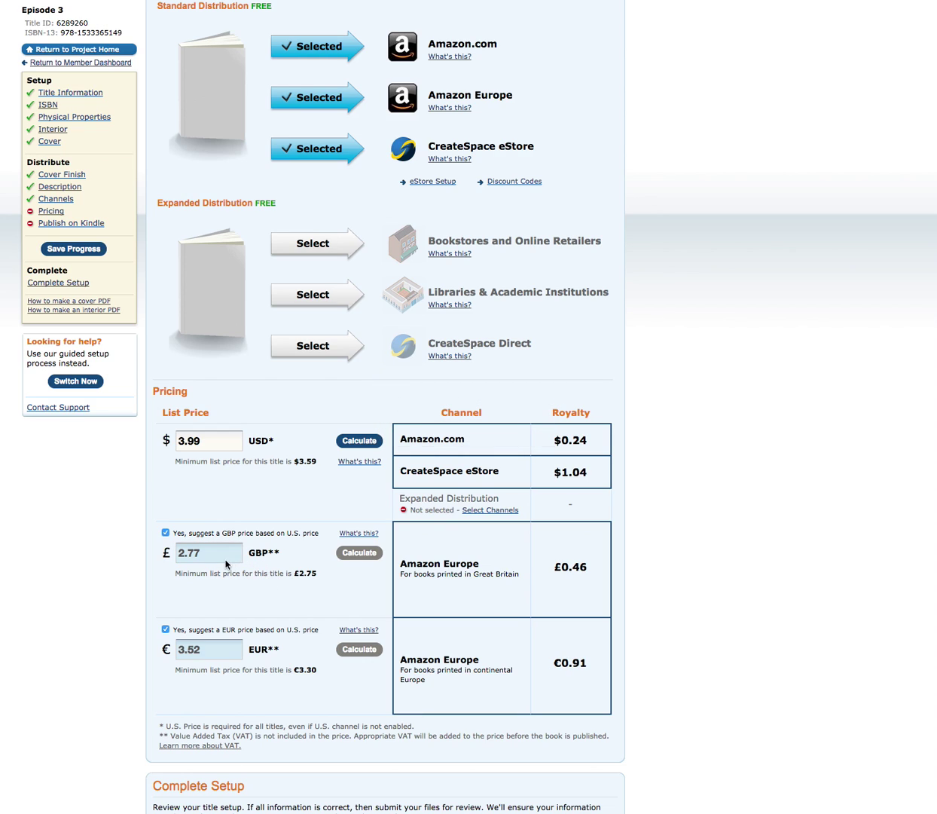
{"action": "left_click", "coordinate": [166, 532]}
{"action": "left_click", "coordinate": [218, 554]}
{"action": "key", "text": "BackSpace"}
{"action": "key", "text": "BackSpace"}
{"action": "type", "text": "99"}
Turn off the EUR price suggestion based on the U.S. price and set the EUR list price to 3.50.
{"action": "left_click", "coordinate": [211, 649]}
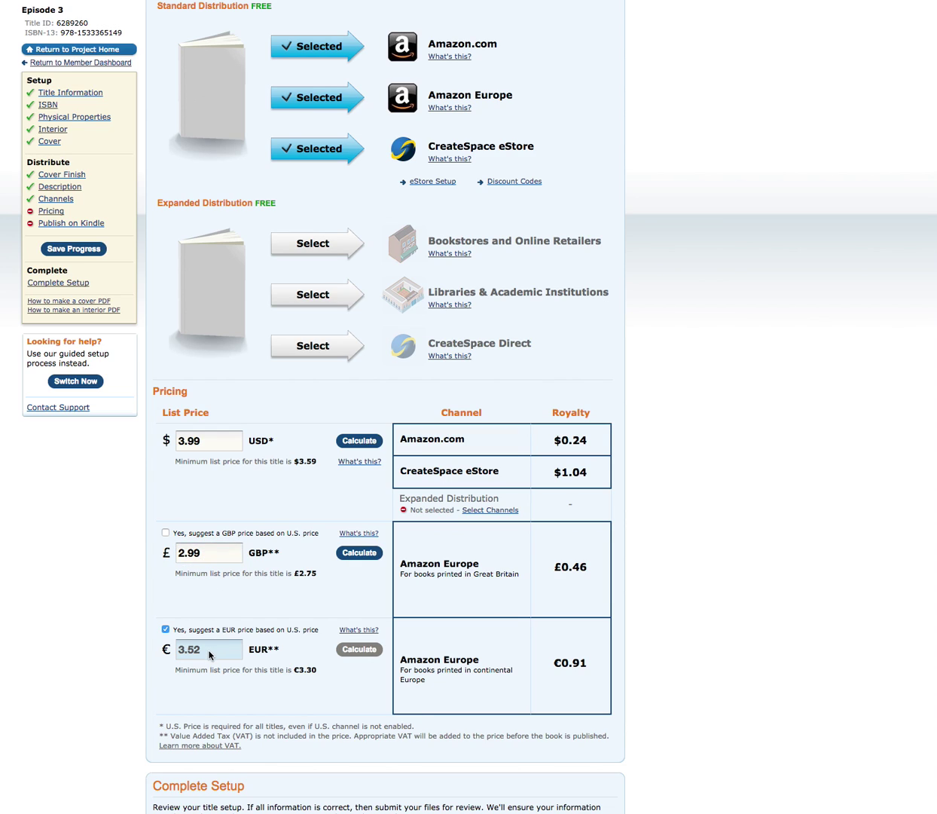
{"action": "left_click", "coordinate": [166, 629]}
{"action": "left_click", "coordinate": [217, 652]}
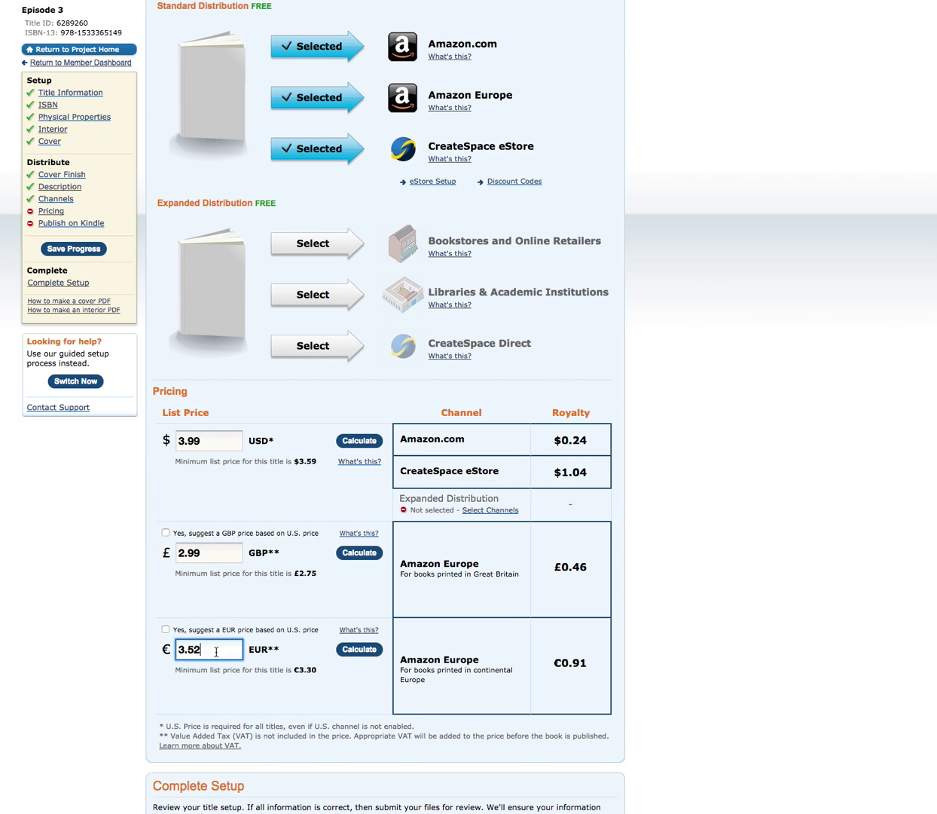
{"action": "key", "text": "BackSpace"}
{"action": "type", "text": "0"}
Save the title's progress from the Complete Setup section so the channels and pricing are stored.
{"action": "scroll", "coordinate": [320, 592], "scroll_direction": "down", "scroll_amount": 1}
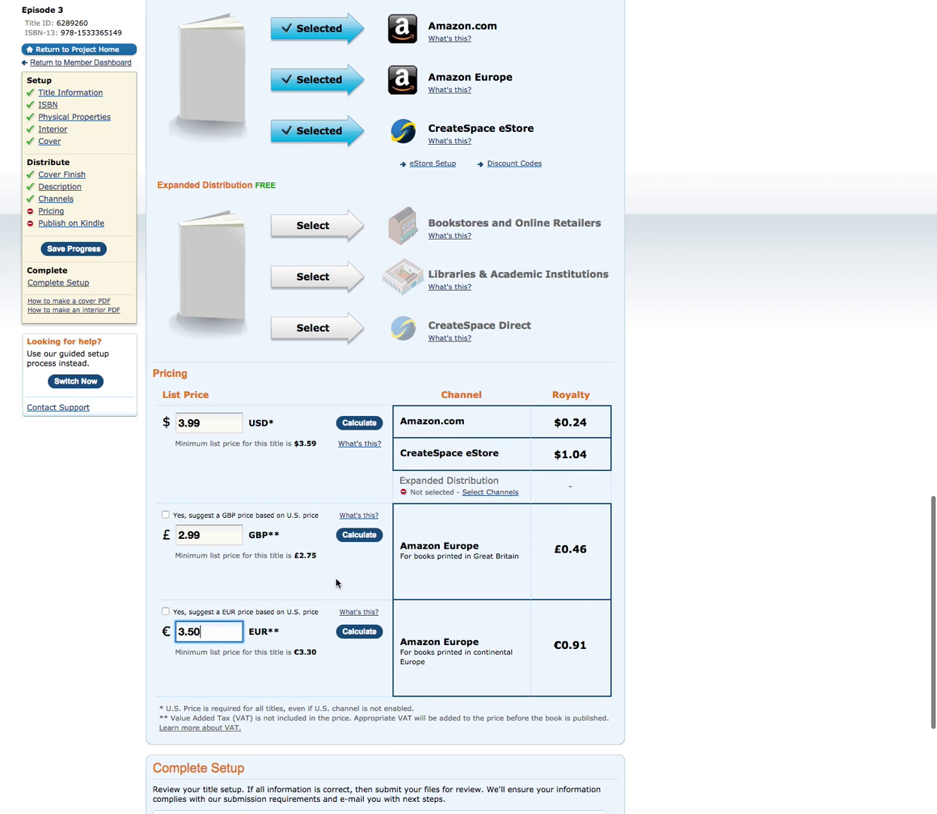
{"action": "scroll", "coordinate": [336, 582], "scroll_direction": "down", "scroll_amount": 1}
{"action": "scroll", "coordinate": [320, 574], "scroll_direction": "down", "scroll_amount": 3}
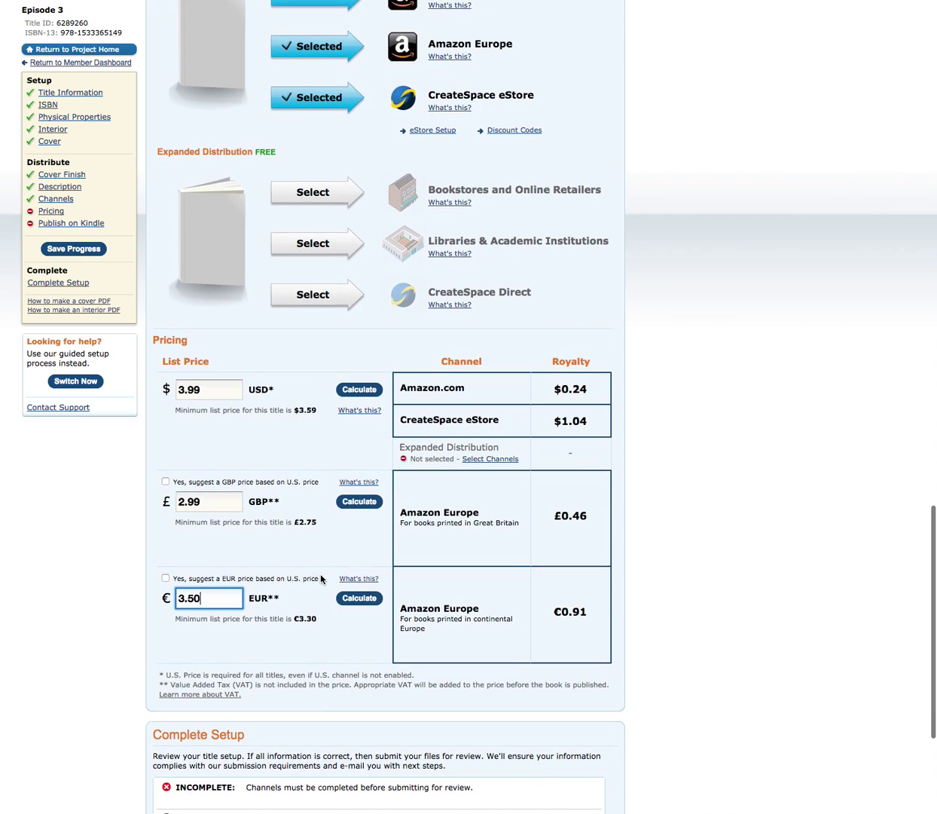
{"action": "scroll", "coordinate": [323, 579], "scroll_direction": "down", "scroll_amount": 2}
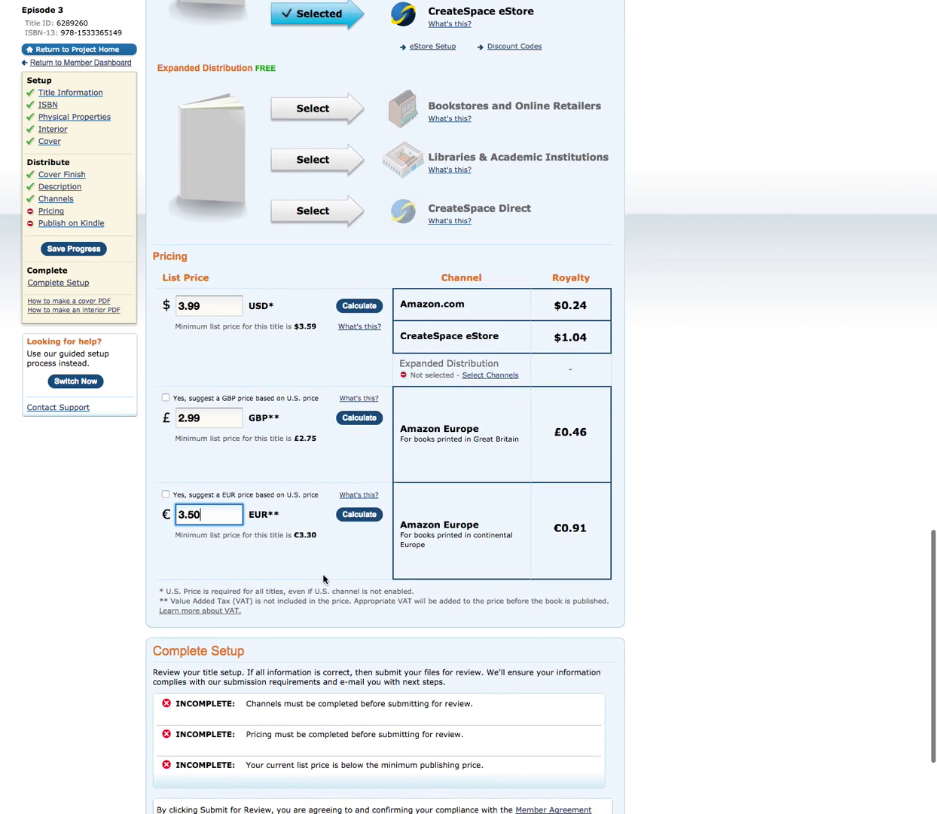
{"action": "scroll", "coordinate": [324, 575], "scroll_direction": "down", "scroll_amount": 1}
{"action": "scroll", "coordinate": [324, 575], "scroll_direction": "down", "scroll_amount": 5}
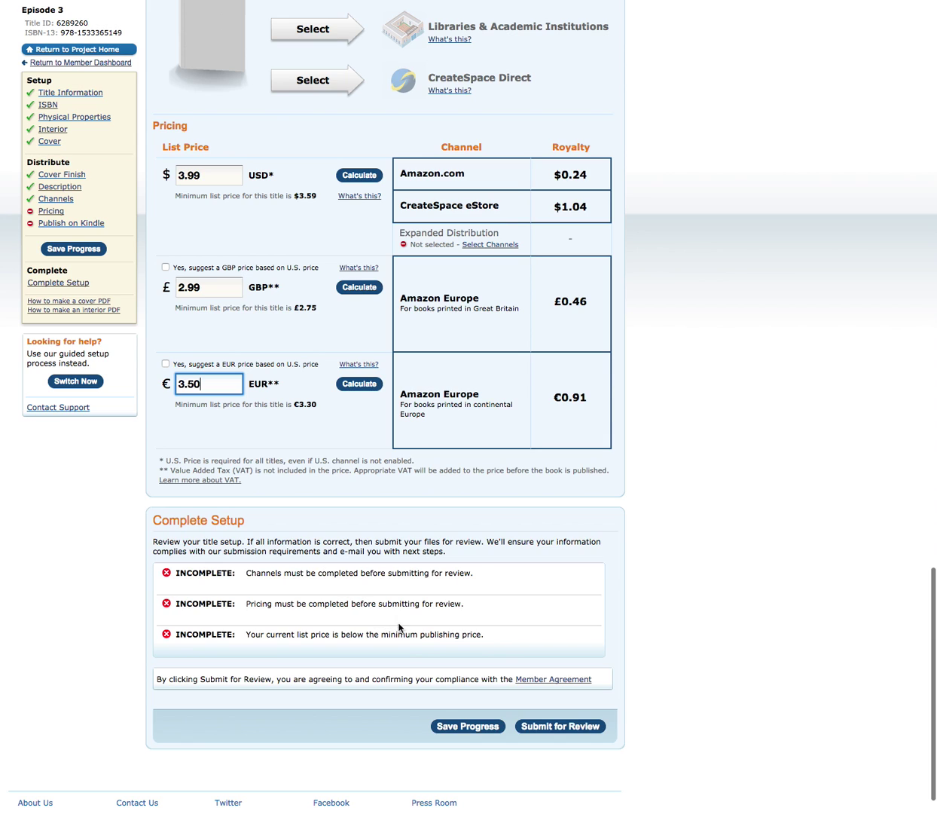
{"action": "left_click", "coordinate": [477, 726]}
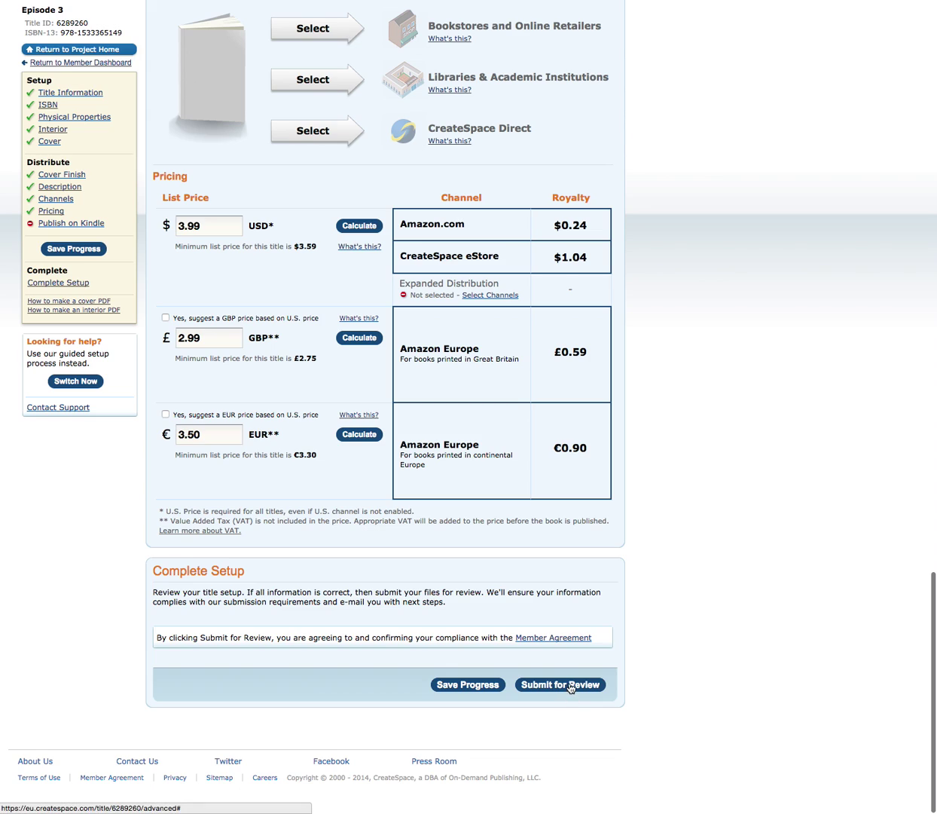
Review the whole title setup, from interior, cover and finish through description, channels and pricing to the Complete Setup section.
{"action": "scroll", "coordinate": [622, 643], "scroll_direction": "up", "scroll_amount": 5}
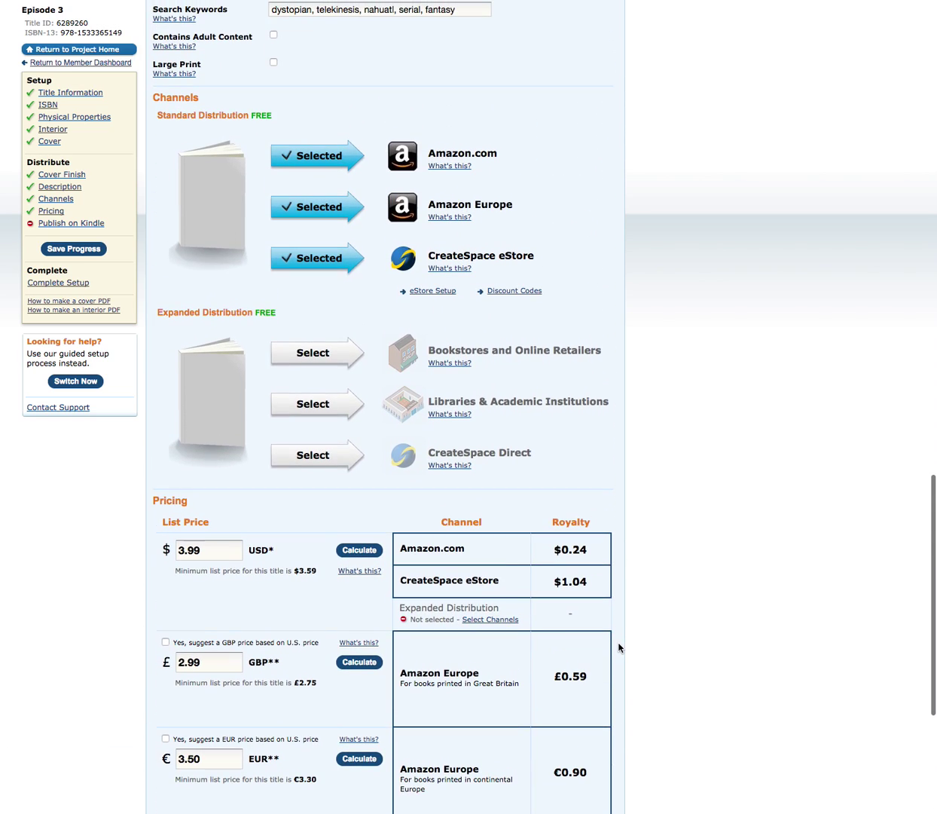
{"action": "scroll", "coordinate": [620, 646], "scroll_direction": "up", "scroll_amount": 6}
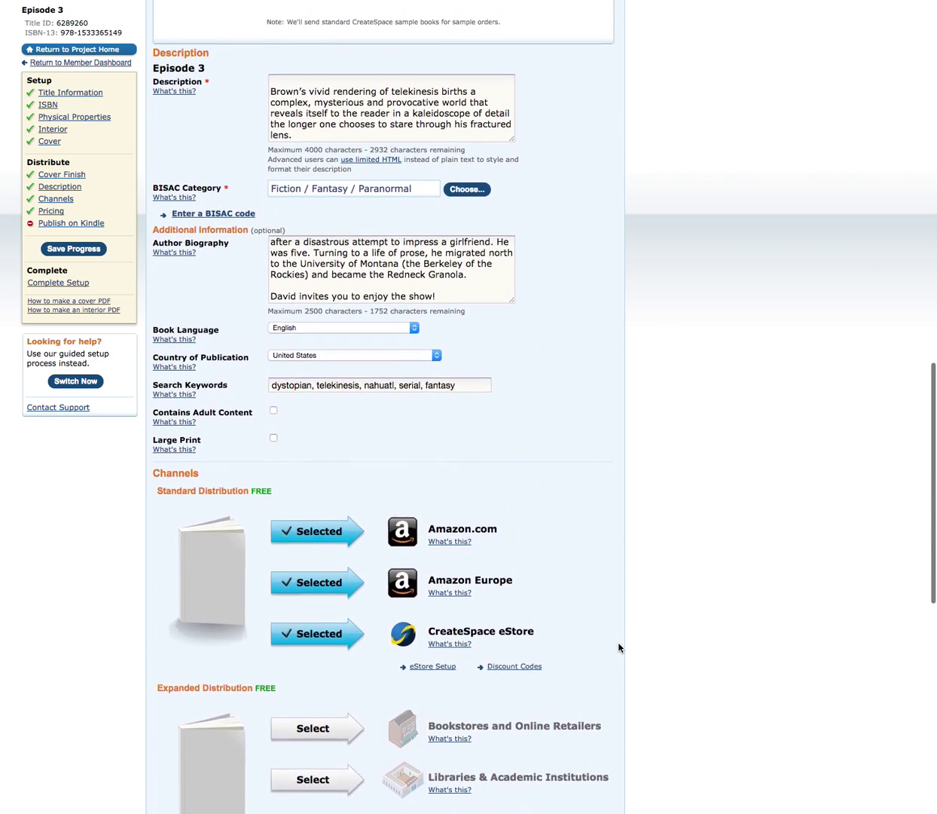
{"action": "scroll", "coordinate": [619, 647], "scroll_direction": "up", "scroll_amount": 6}
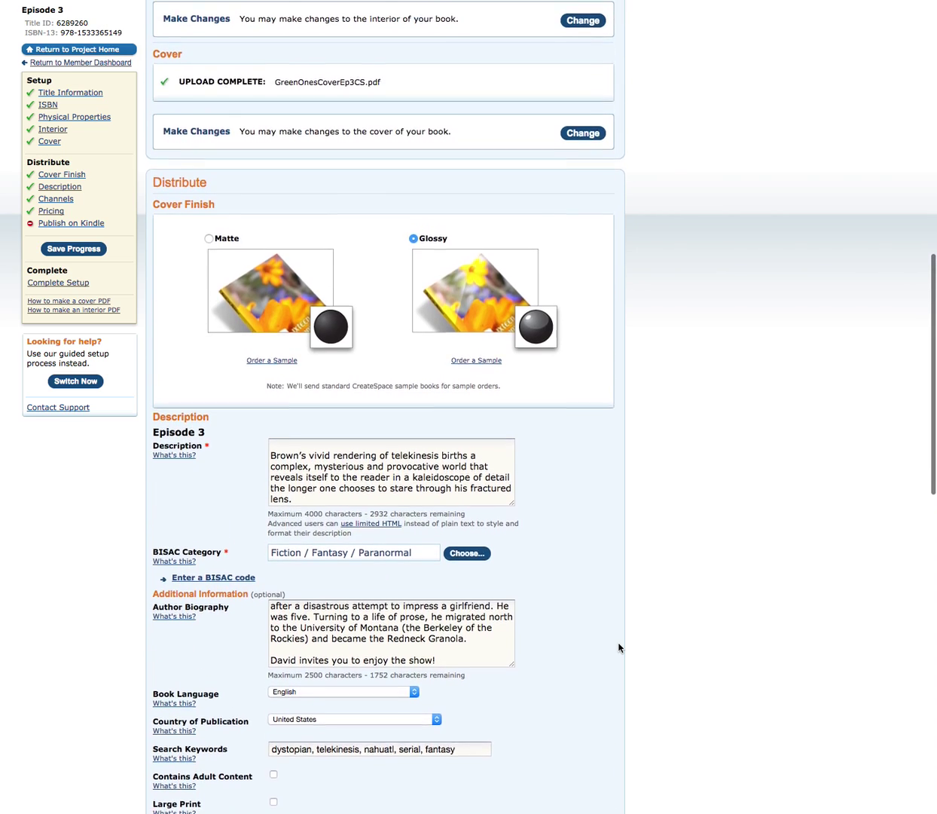
{"action": "scroll", "coordinate": [619, 647], "scroll_direction": "up", "scroll_amount": 4}
{"action": "scroll", "coordinate": [619, 648], "scroll_direction": "up", "scroll_amount": 1}
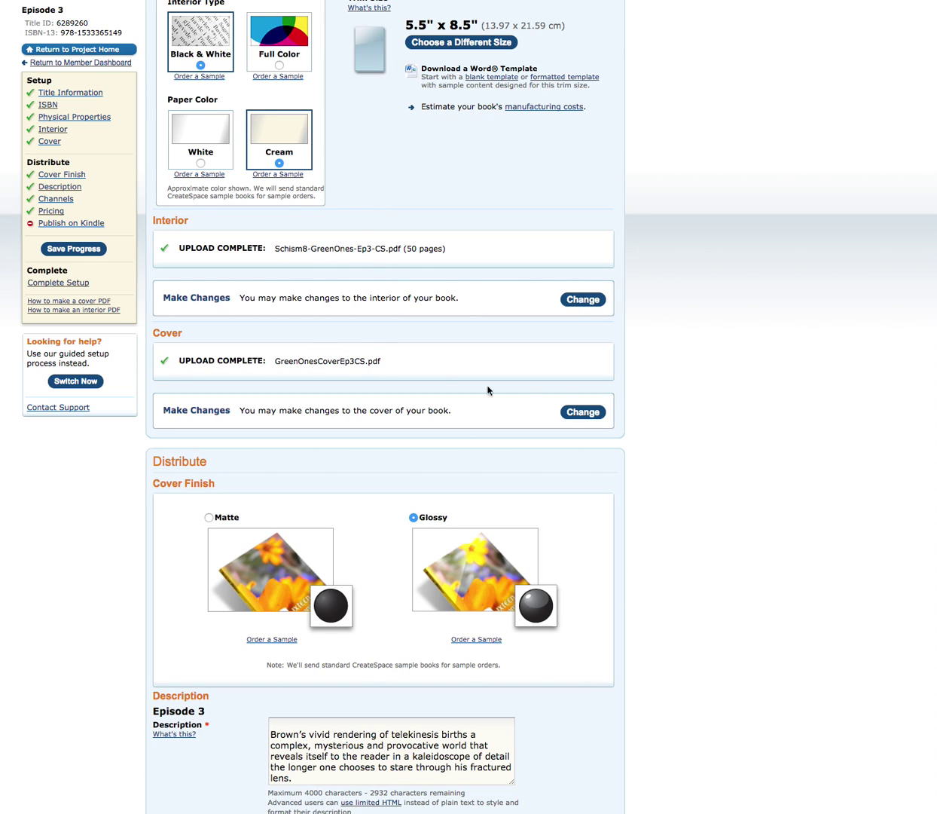
{"action": "scroll", "coordinate": [620, 444], "scroll_direction": "down", "scroll_amount": 1}
{"action": "scroll", "coordinate": [618, 449], "scroll_direction": "down", "scroll_amount": 15}
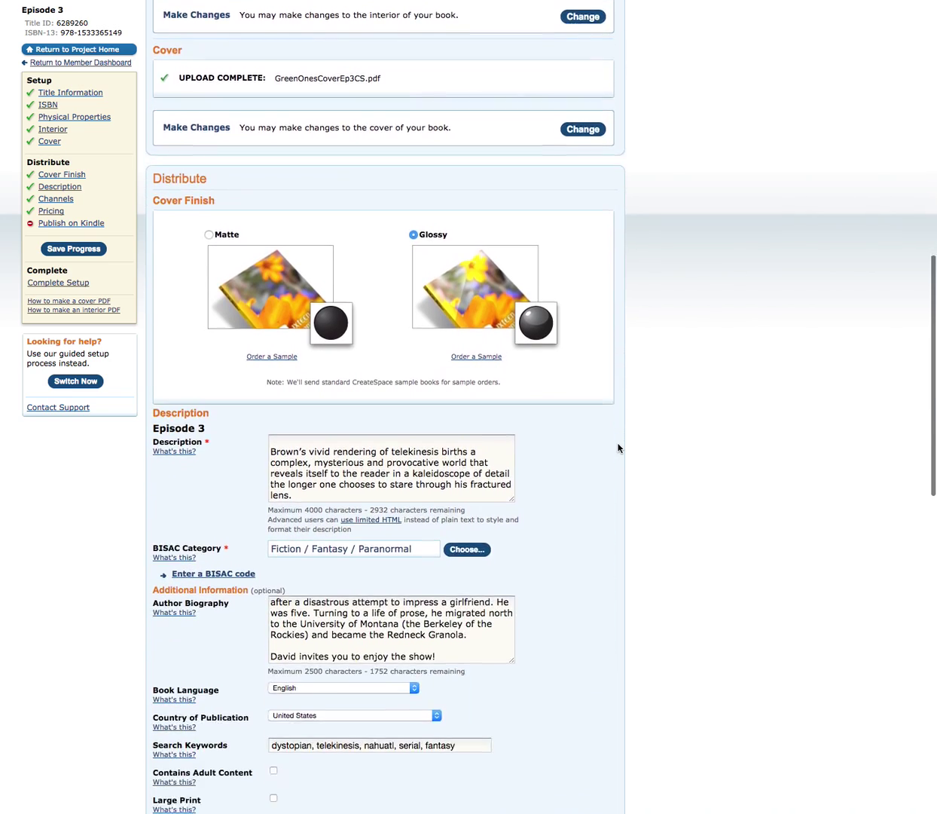
{"action": "scroll", "coordinate": [619, 447], "scroll_direction": "down", "scroll_amount": 5}
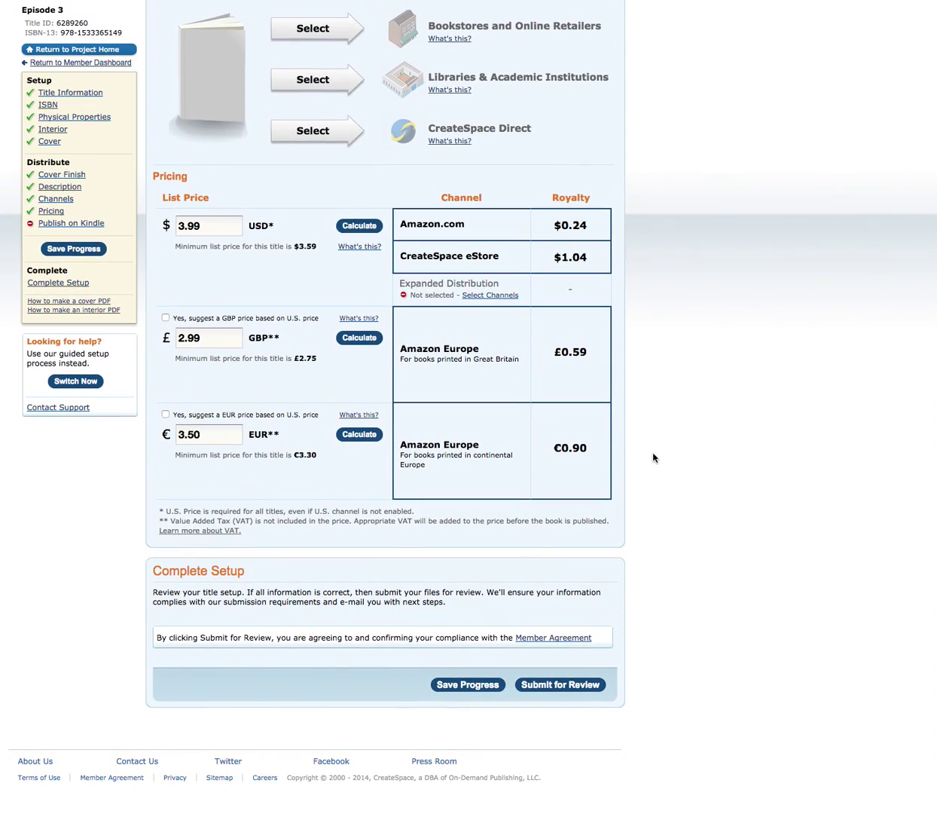
{"action": "scroll", "coordinate": [653, 458], "scroll_direction": "up", "scroll_amount": 3}
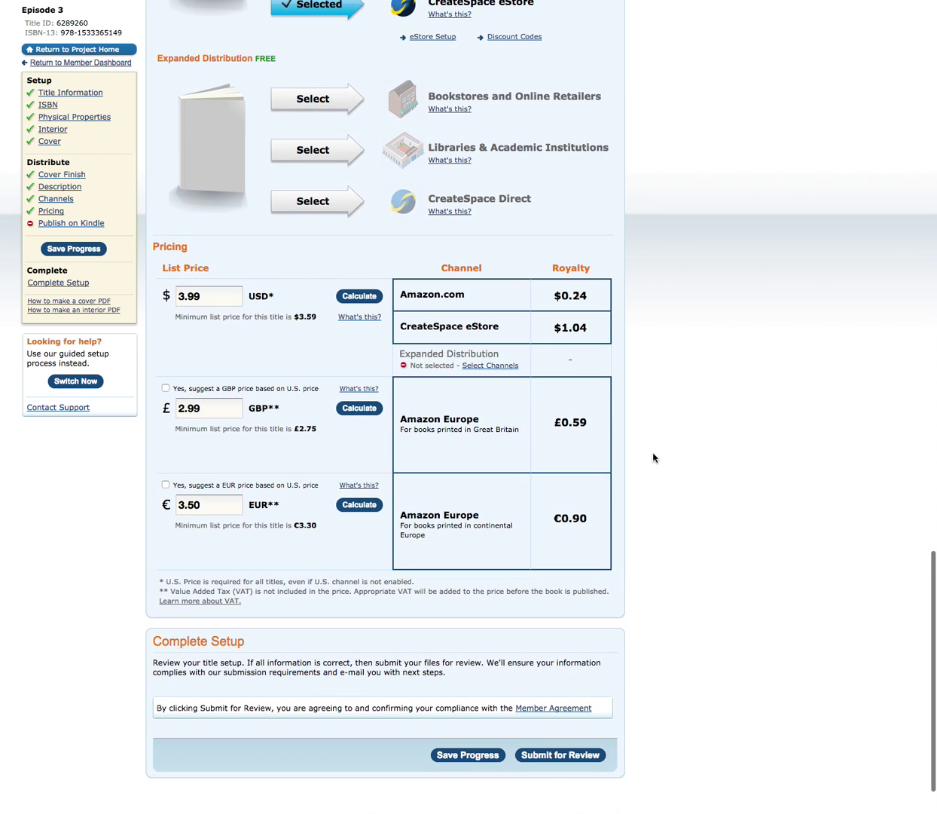